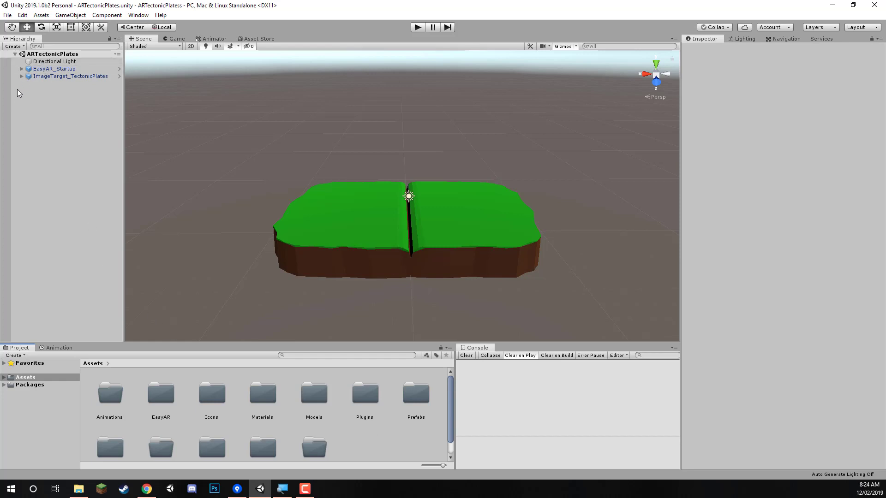
Expand the ImageTarget_TectonicPlates hierarchy down to both plate models and remove the Animator component from LeftPlateModel
left_click(22, 77)
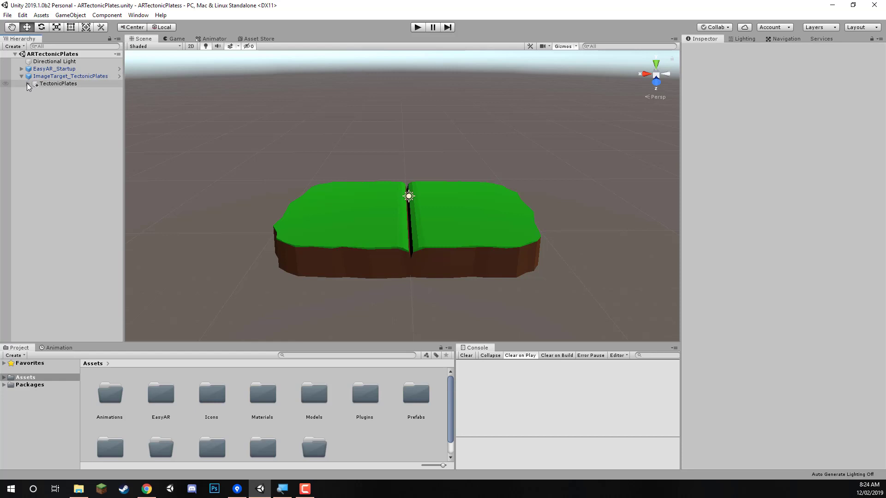
left_click(28, 84)
left_click(34, 98)
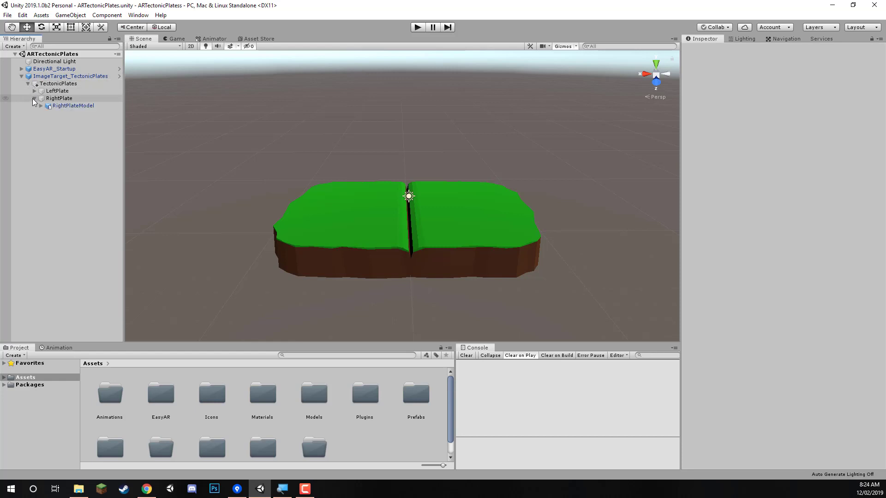
left_click(32, 91)
left_click(35, 91)
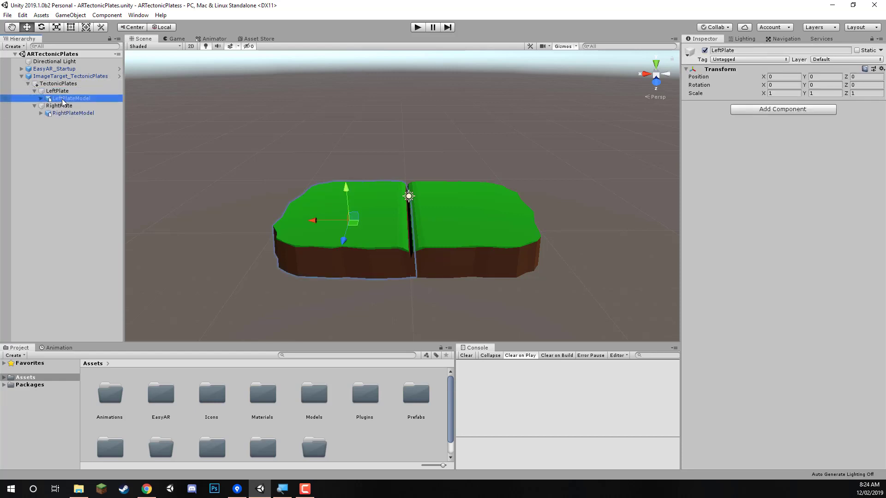
left_click(69, 98)
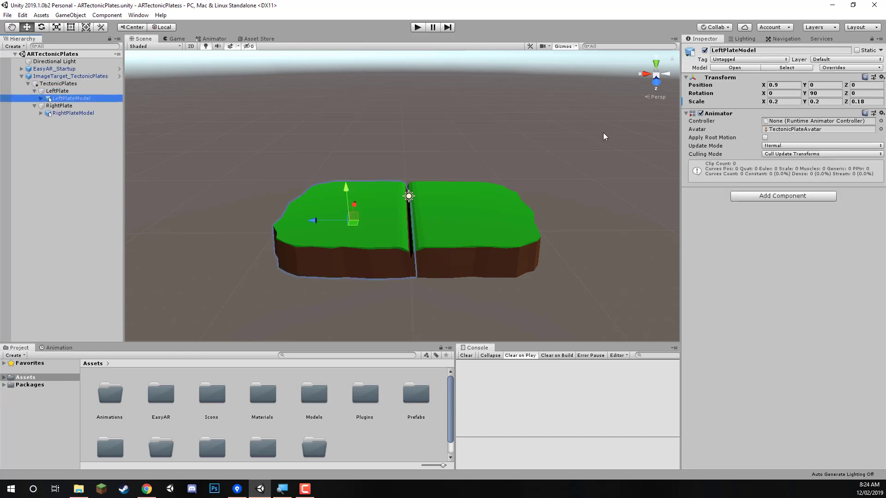
right_click(715, 114)
left_click(755, 132)
Remove the Animator component from RightPlateModel
left_click(73, 112)
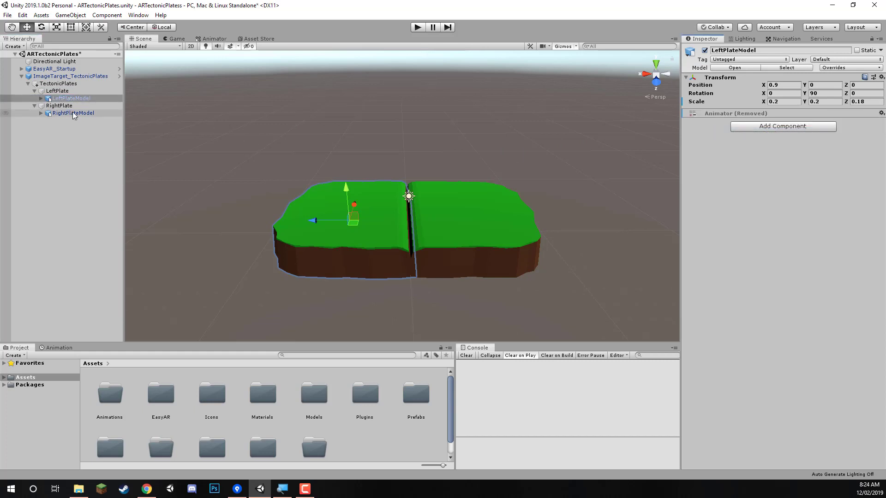
right_click(73, 113)
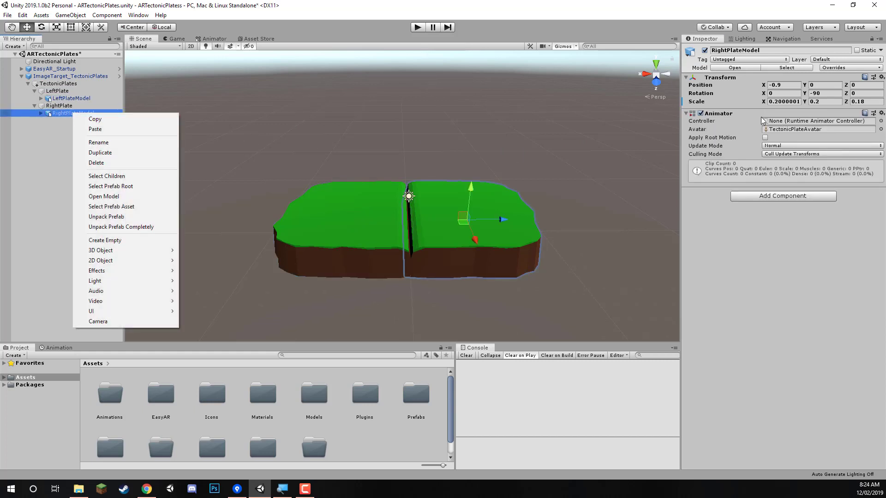
right_click(718, 113)
left_click(741, 130)
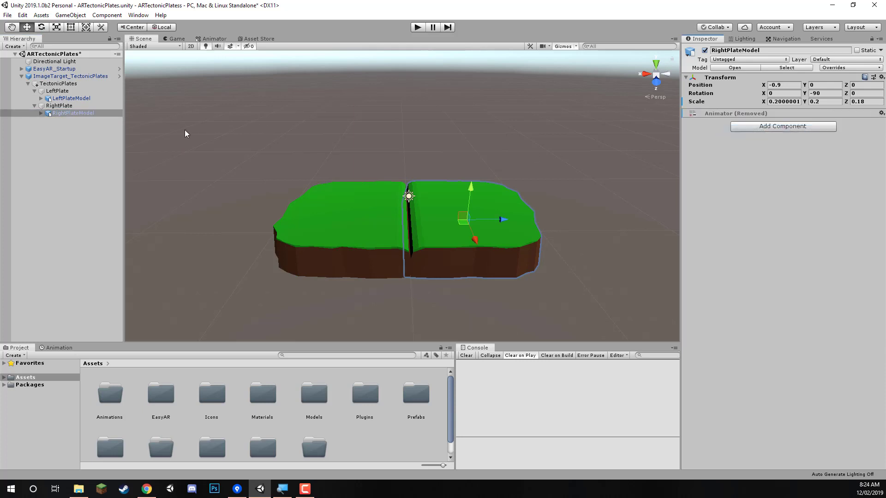
Add an Animator component to the parent TectonicPlates object
left_click(59, 85)
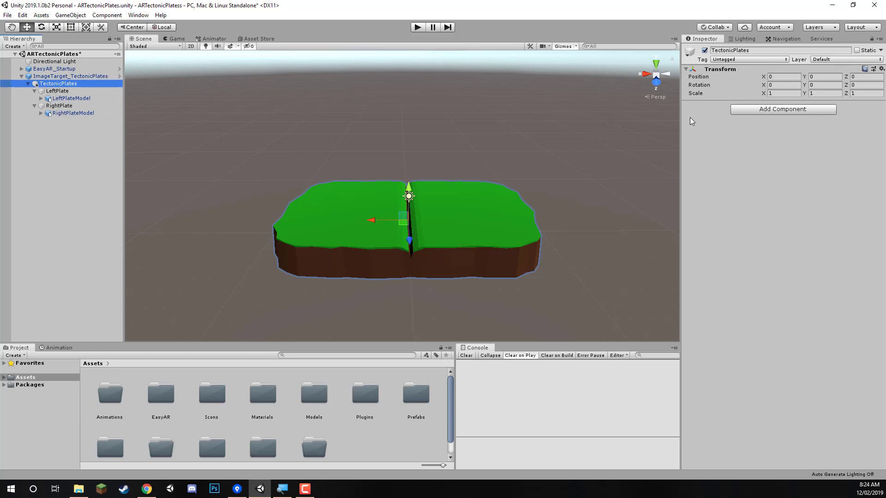
left_click(768, 111)
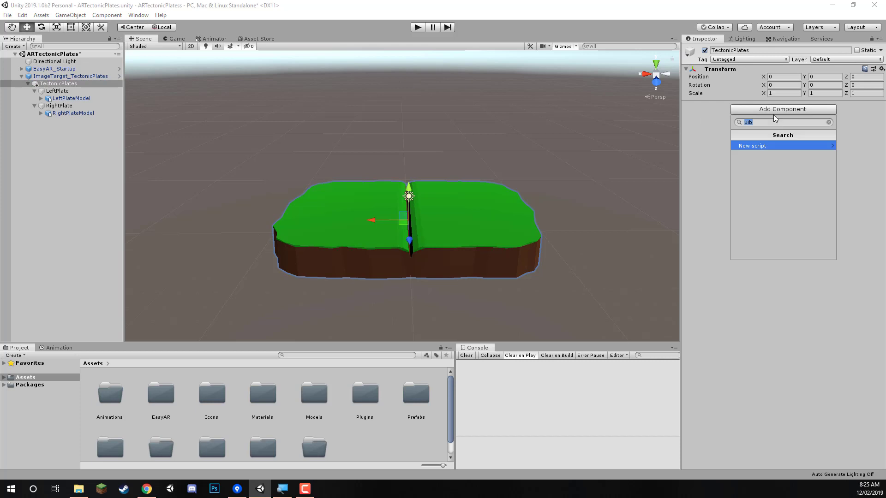
type("animator")
key("Return")
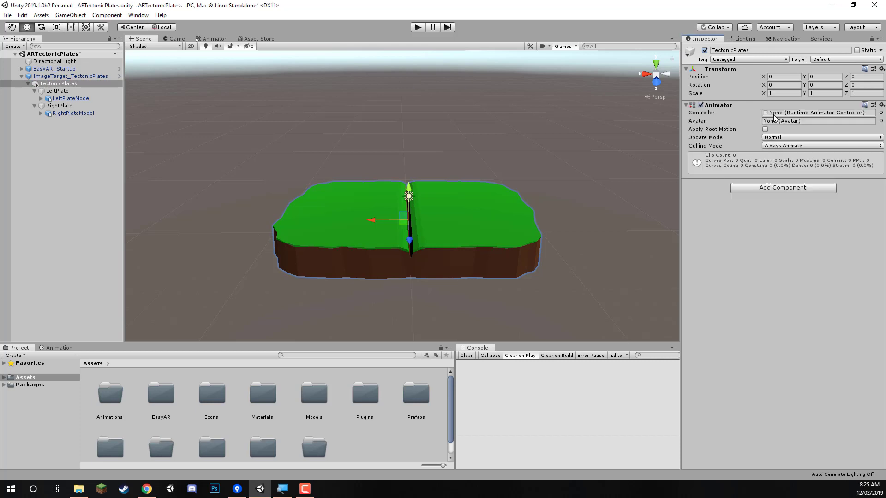
Create an Animator Controller named TectonicPlates in the Animations folder
double_click(107, 395)
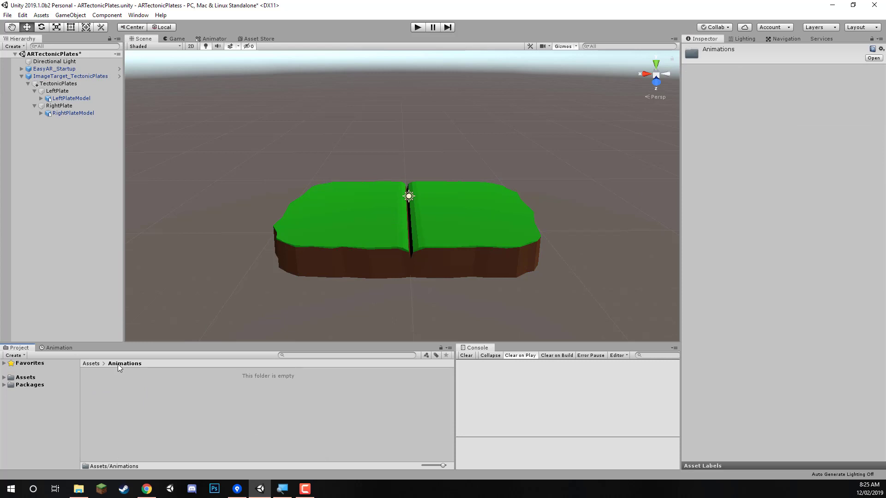
right_click(103, 378)
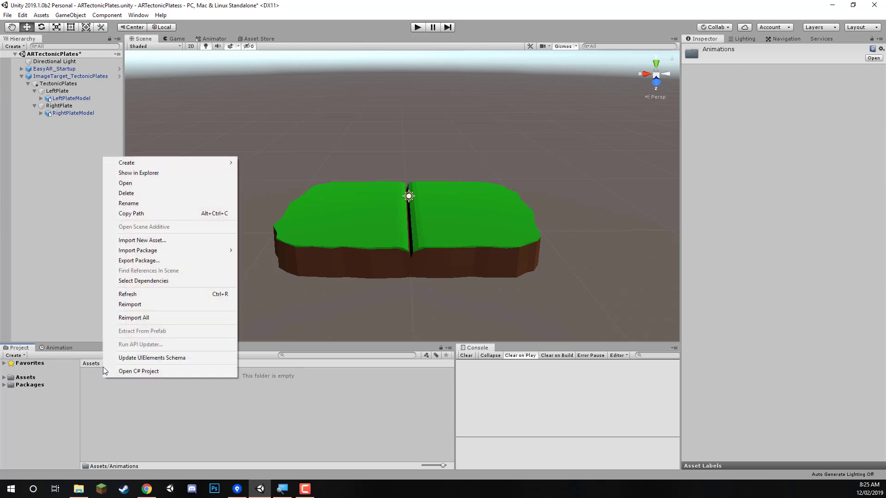
mouse_move(159, 162)
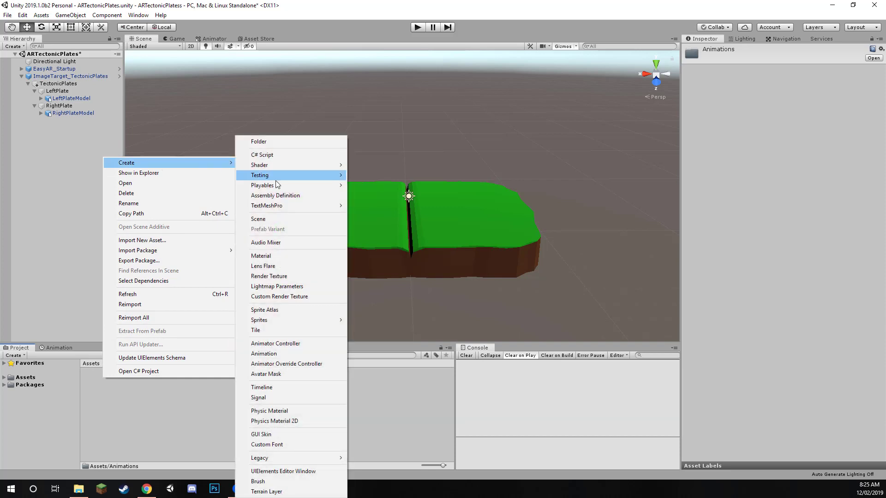
left_click(291, 345)
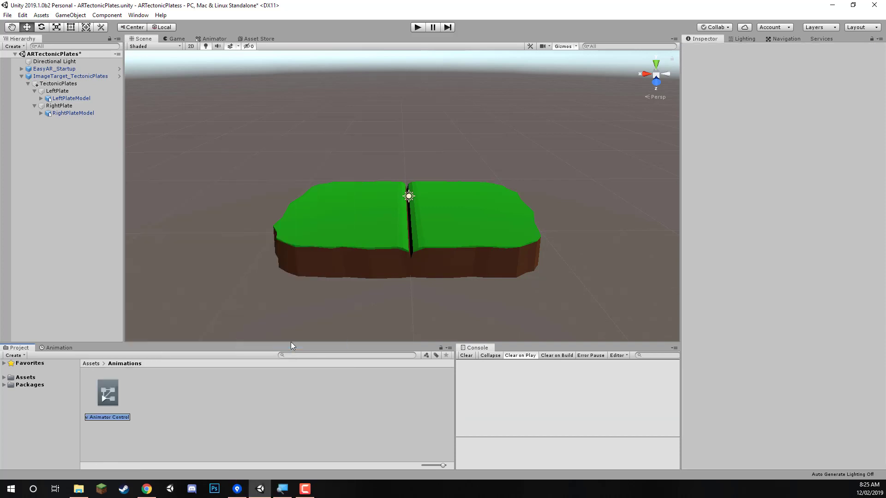
type("TectonicPlates")
key("Return")
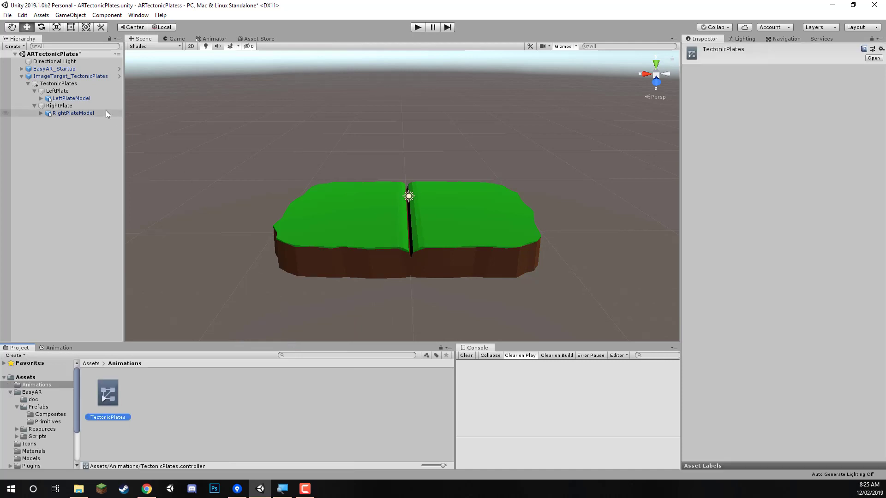
Assign the TectonicPlates controller to the TectonicPlates object's Animator and open the controller's state graph
left_click(81, 84)
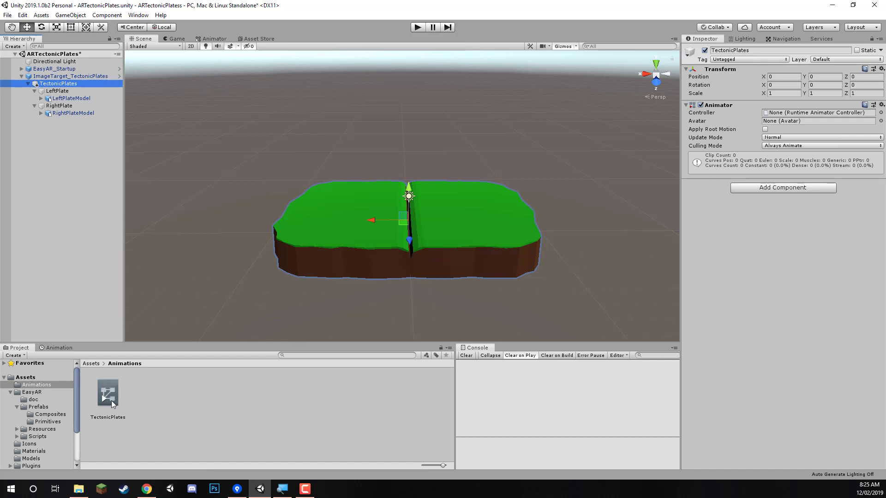
left_click_drag(107, 400, 781, 113)
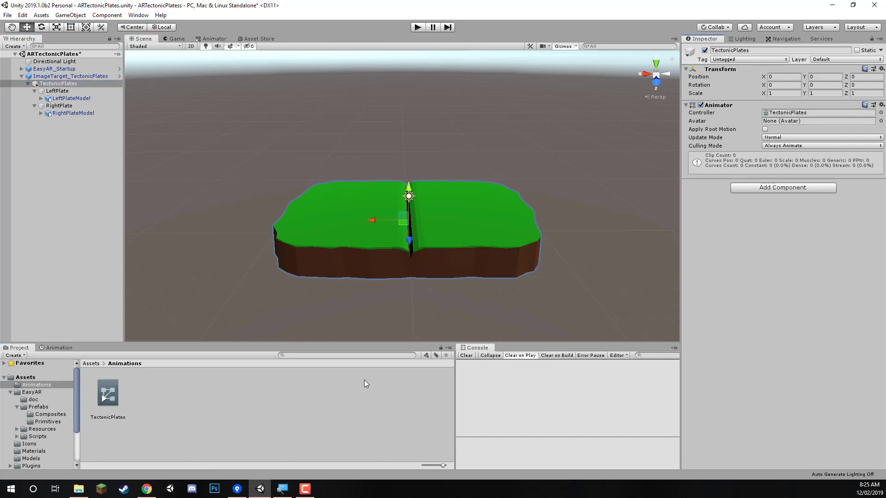
double_click(101, 398)
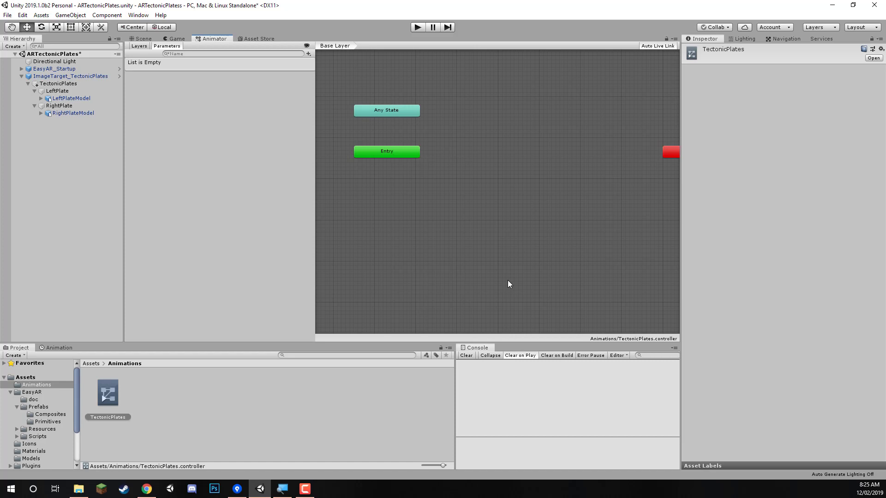
left_click_drag(508, 281, 452, 247)
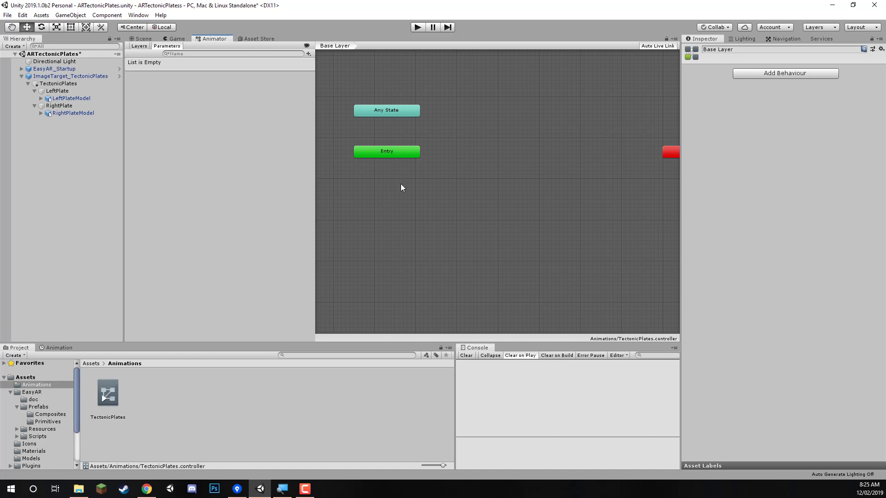
middle_click_drag(457, 196, 486, 225)
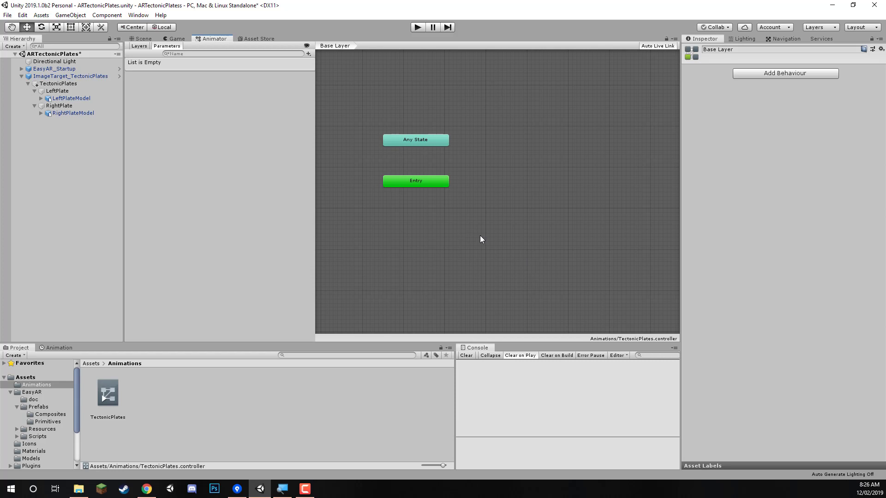
Create an animation clip named TransformForwardsBack in the Animations folder
left_click(143, 39)
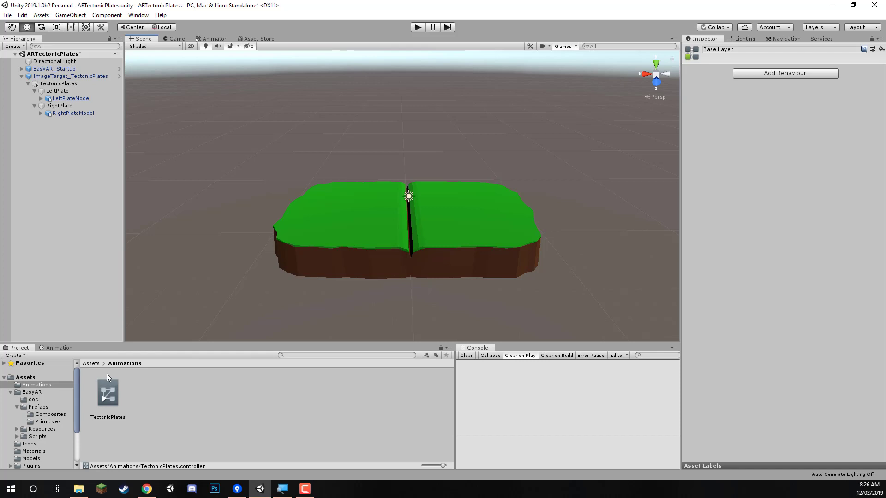
right_click(135, 392)
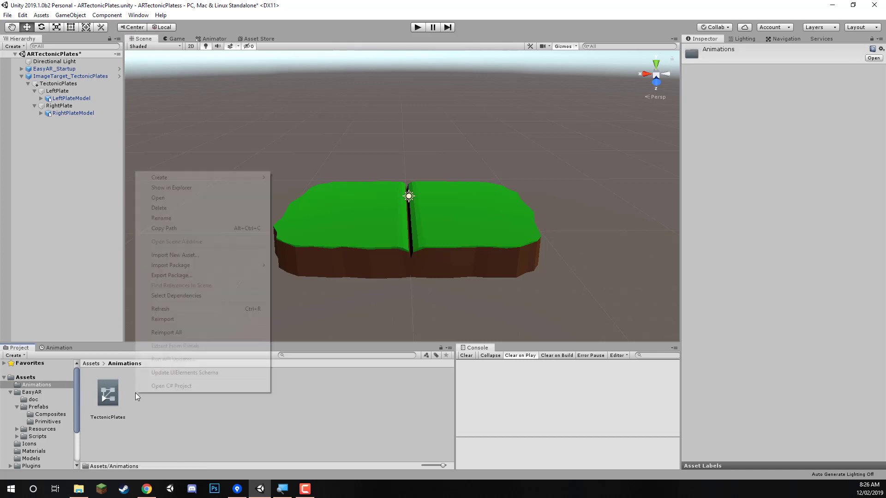
mouse_move(186, 183)
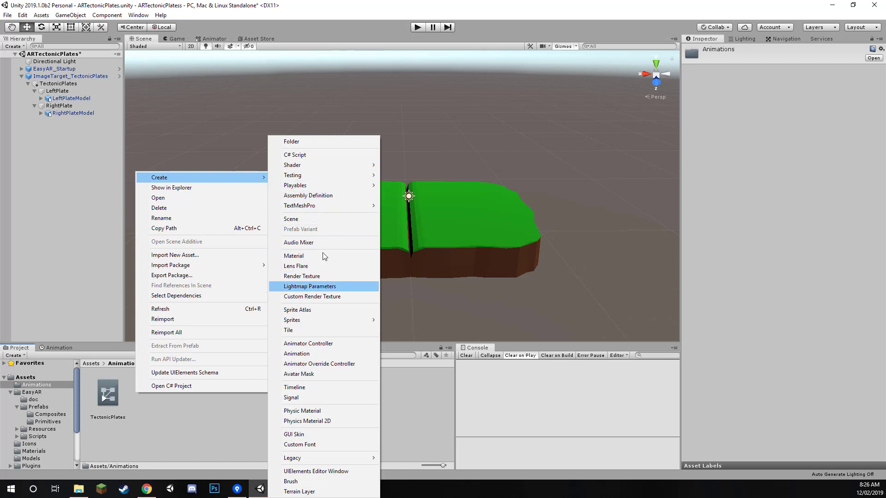
left_click(317, 354)
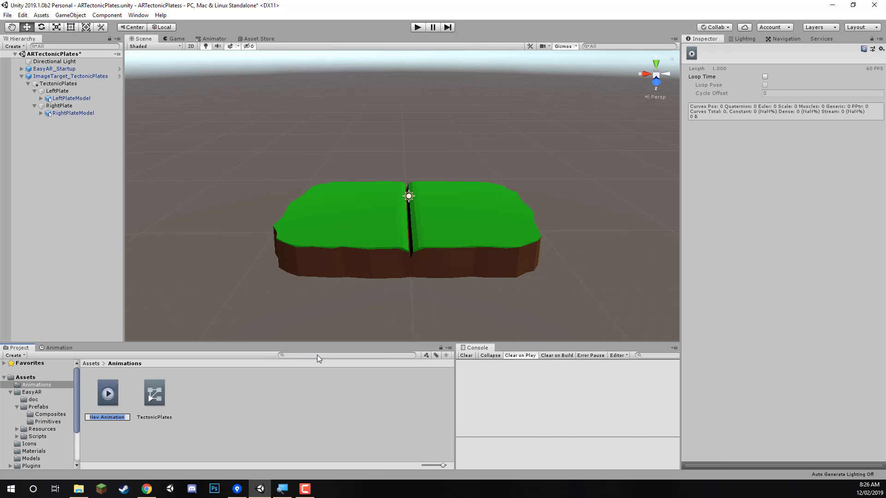
type("TransformForward")
type("sBack")
key("Return")
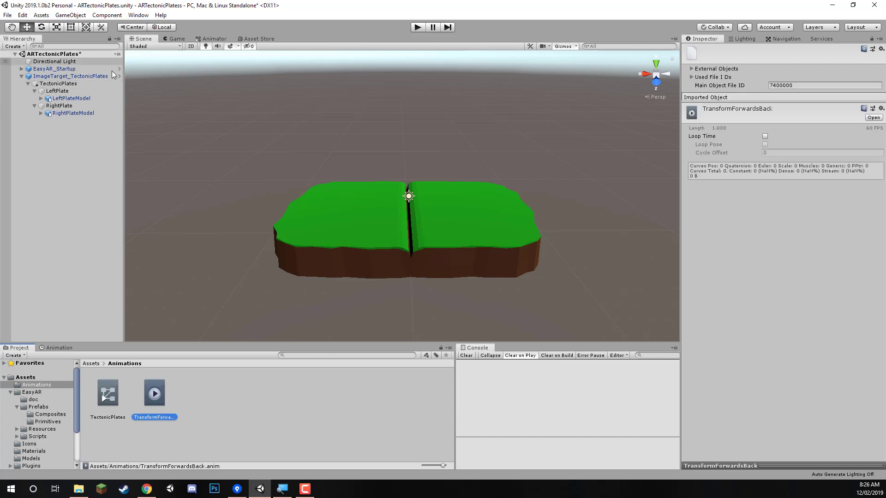
Add the TransformForwardsBack clip as a state beside Entry in the TectonicPlates controller's state graph
left_click(212, 39)
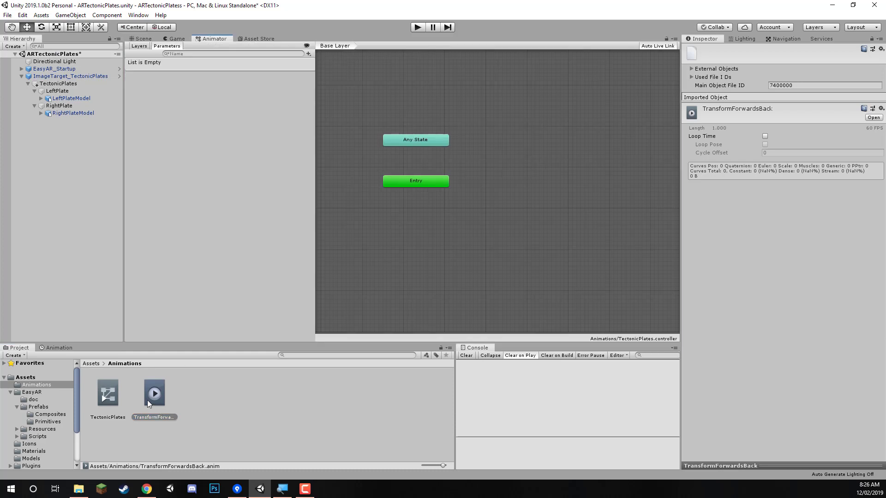
left_click_drag(151, 397, 527, 159)
left_click(419, 246)
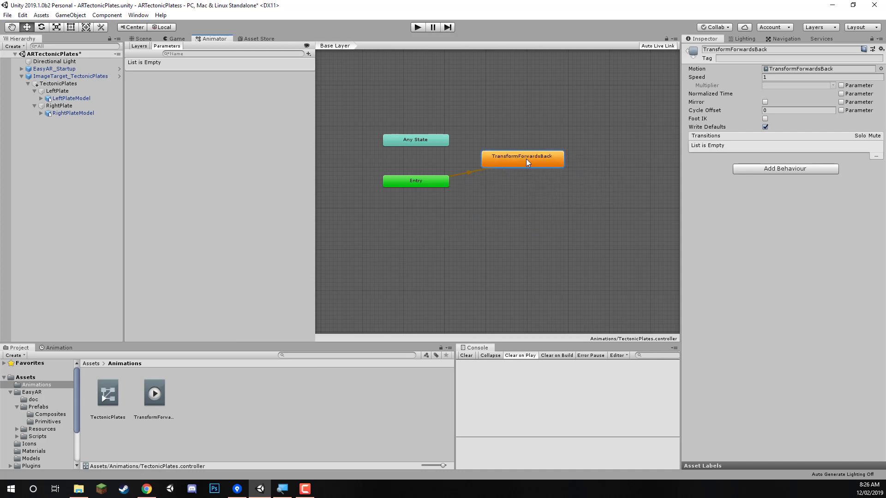
Return to the scene, select the TectonicPlates object and show its clip timeline for animation editing
left_click(142, 39)
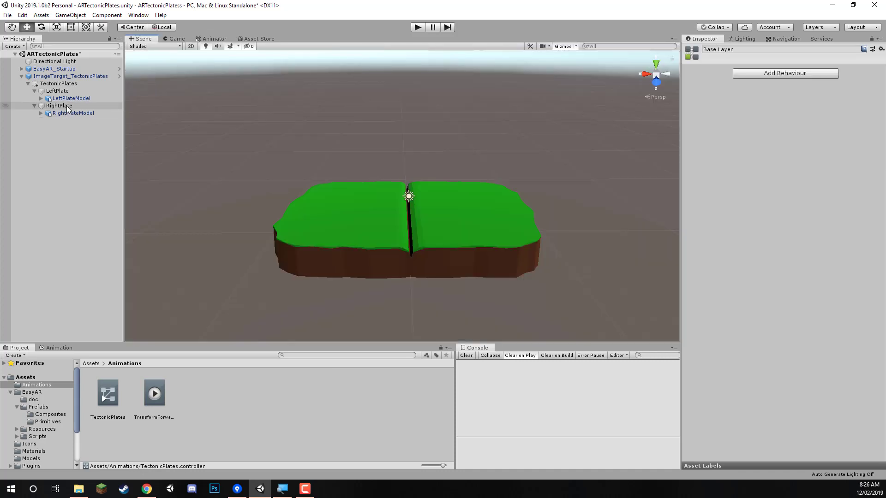
left_click(58, 91)
left_click(60, 77)
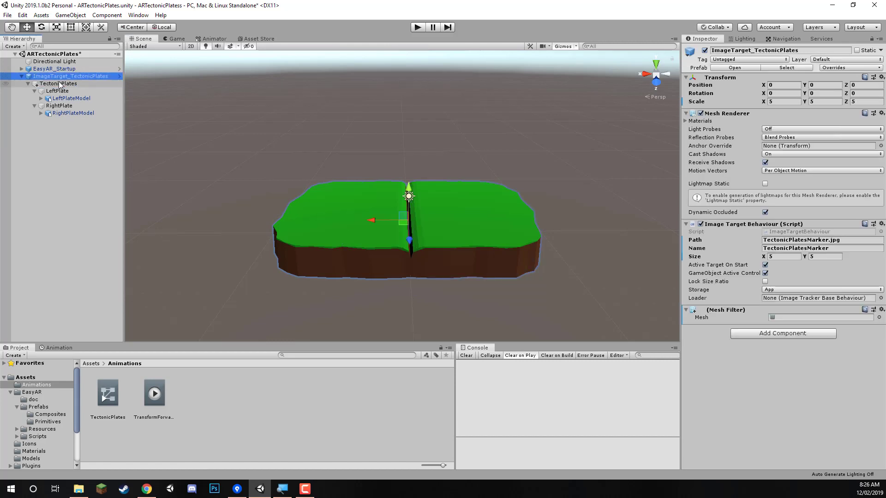
left_click(59, 83)
right_click_drag(419, 170, 366, 203)
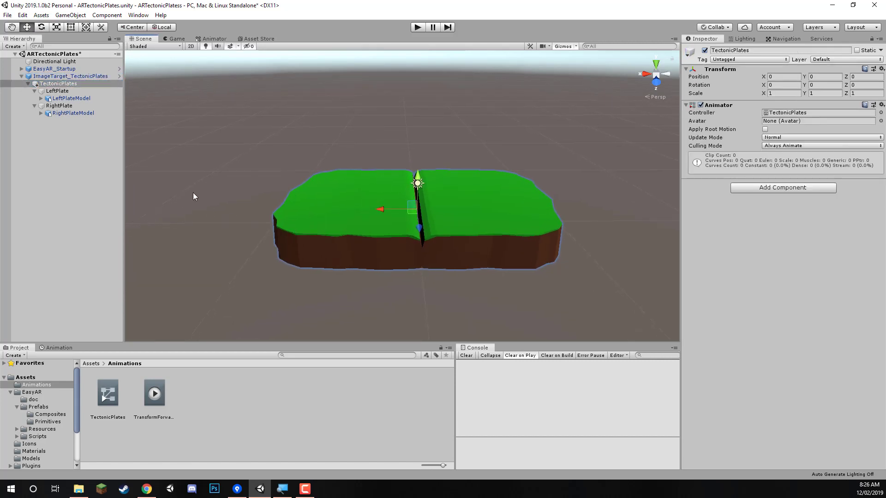
left_click(56, 348)
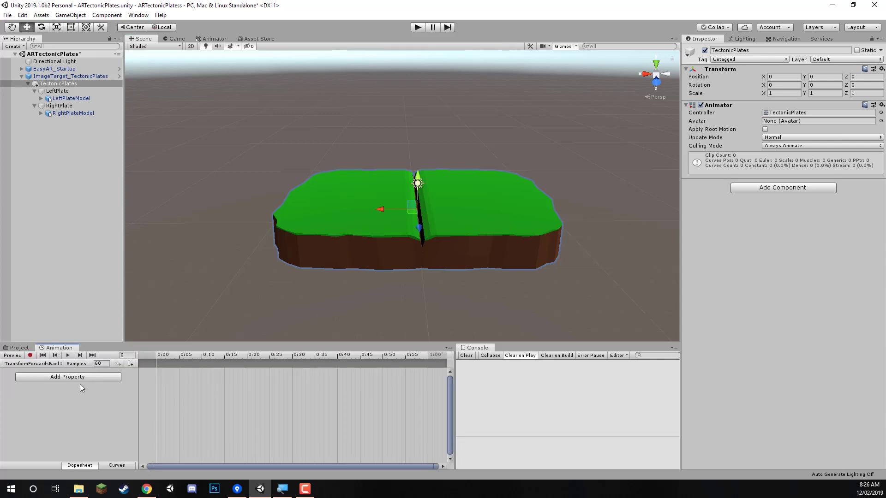
left_click(139, 15)
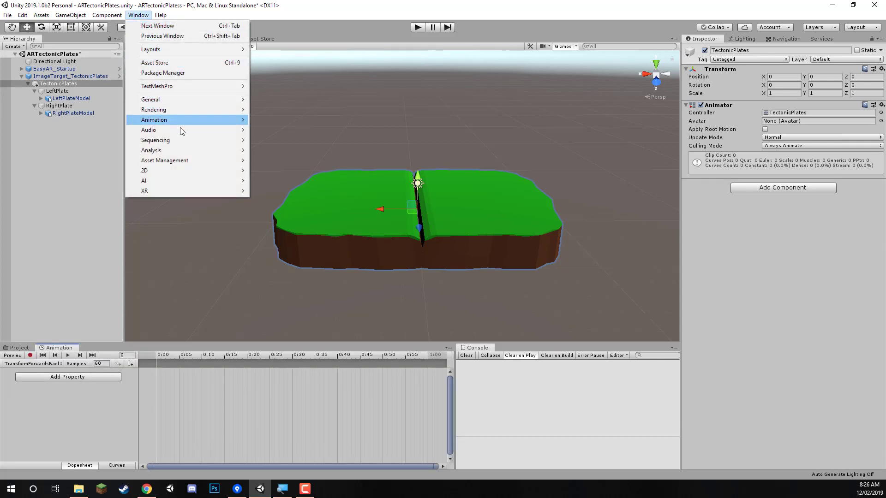
mouse_move(190, 121)
left_click(284, 120)
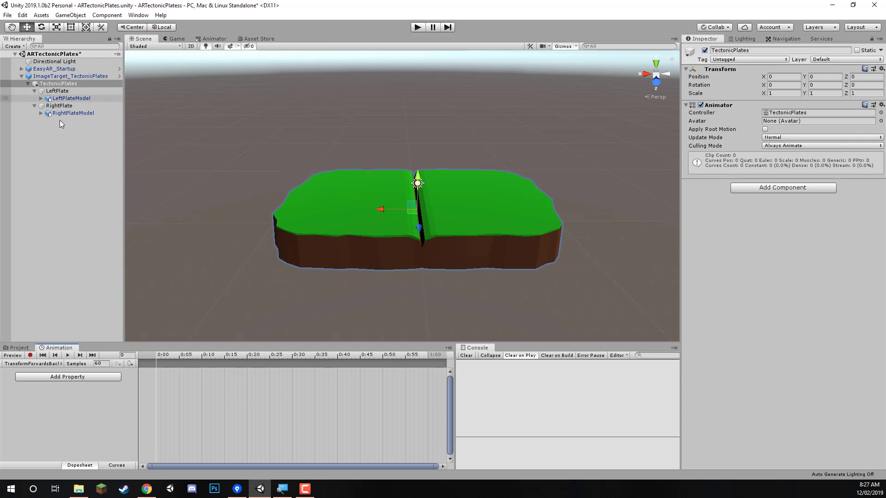
left_click_drag(167, 358, 297, 355)
left_click_drag(392, 345, 68, 341)
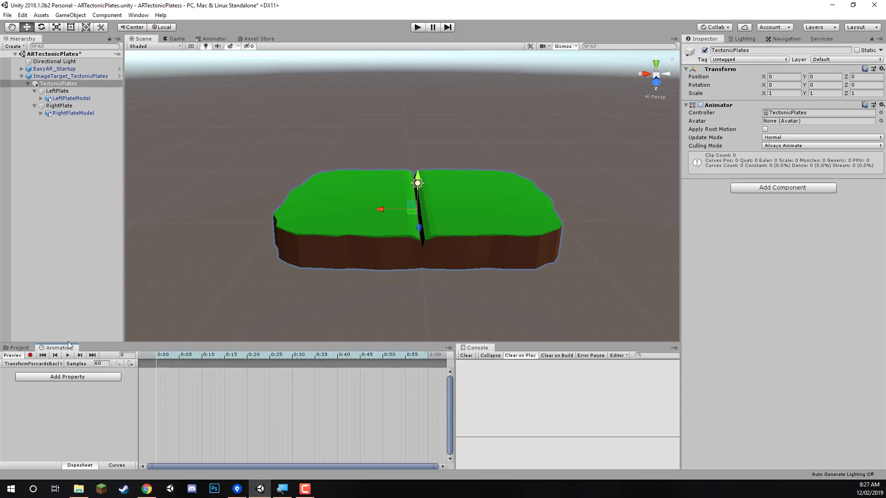
left_click(52, 364)
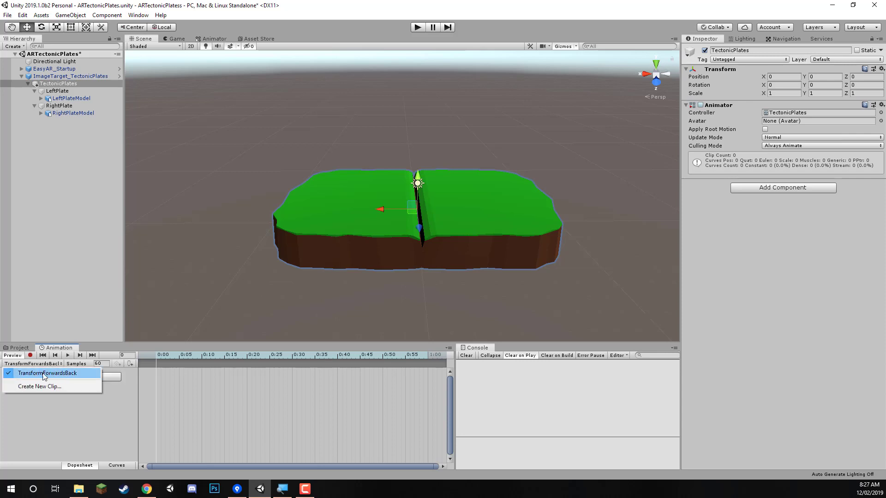
left_click(44, 374)
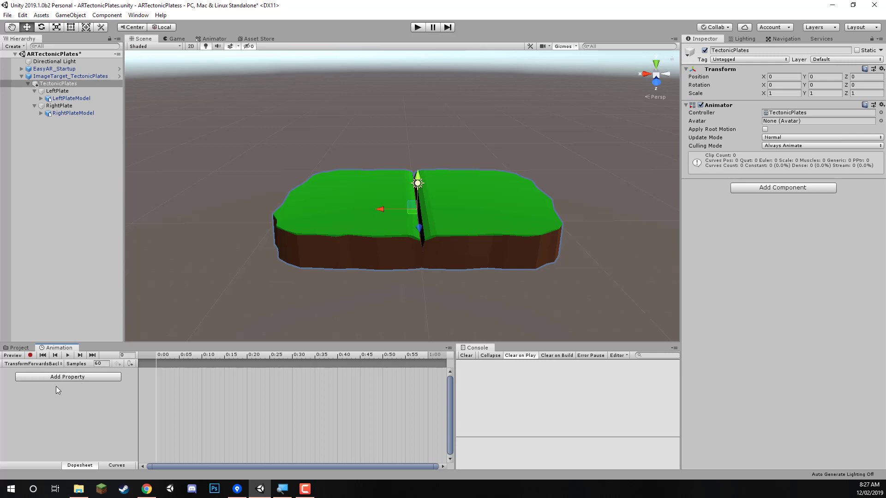
left_click(45, 363)
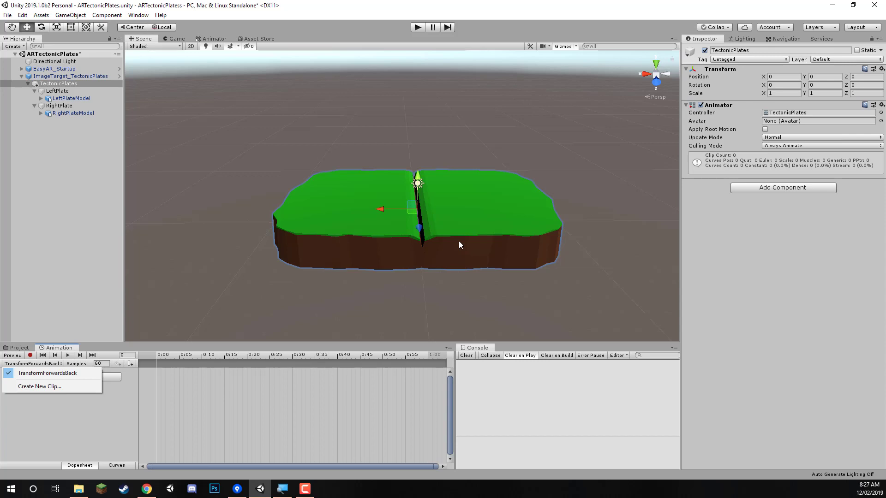
left_click(52, 417)
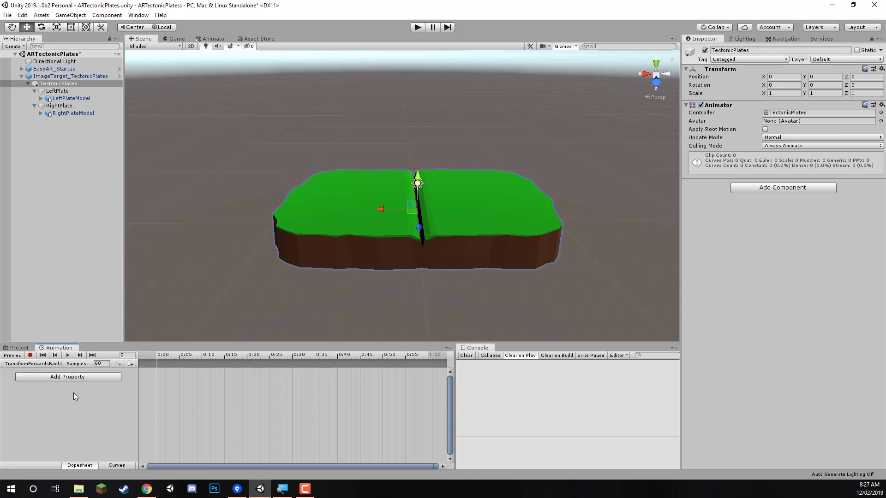
Add LeftPlateModel's Transform Position as an animated property in the TransformForwardsBack clip
left_click(76, 378)
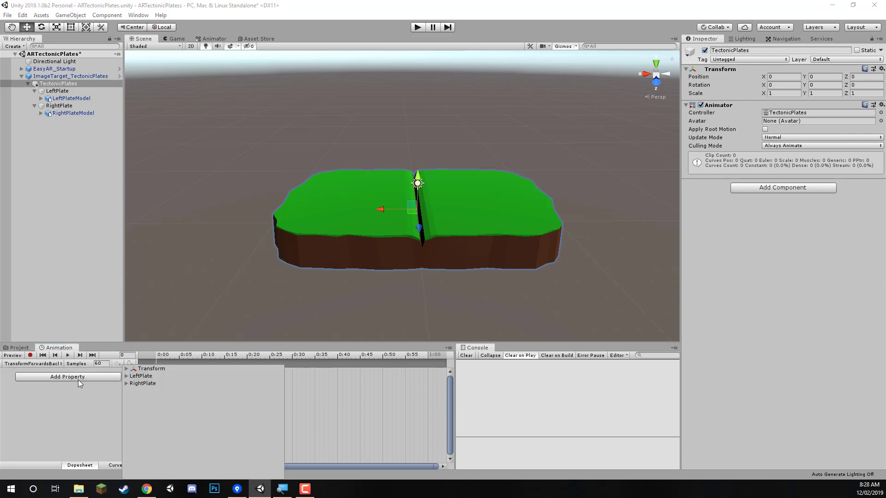
left_click(127, 376)
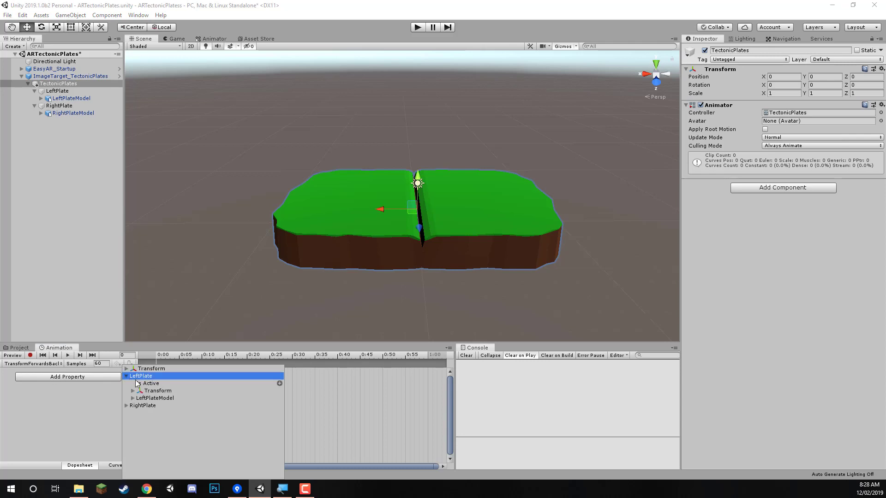
left_click(148, 400)
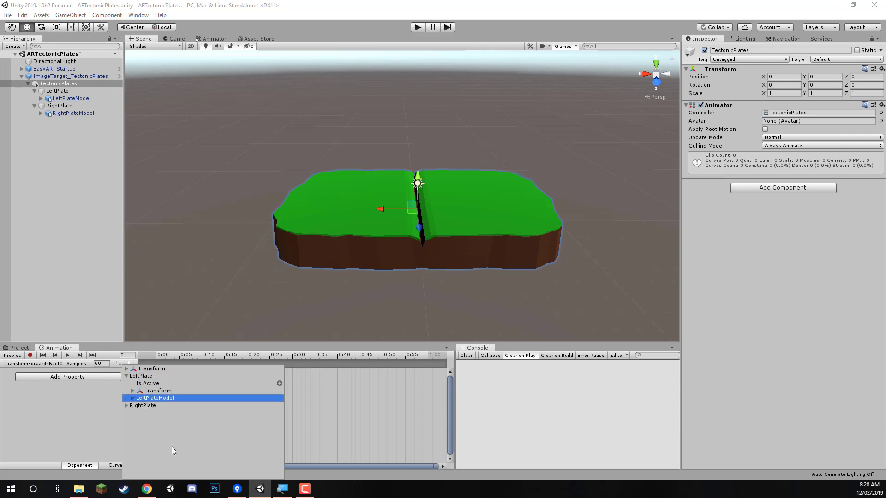
left_click(133, 398)
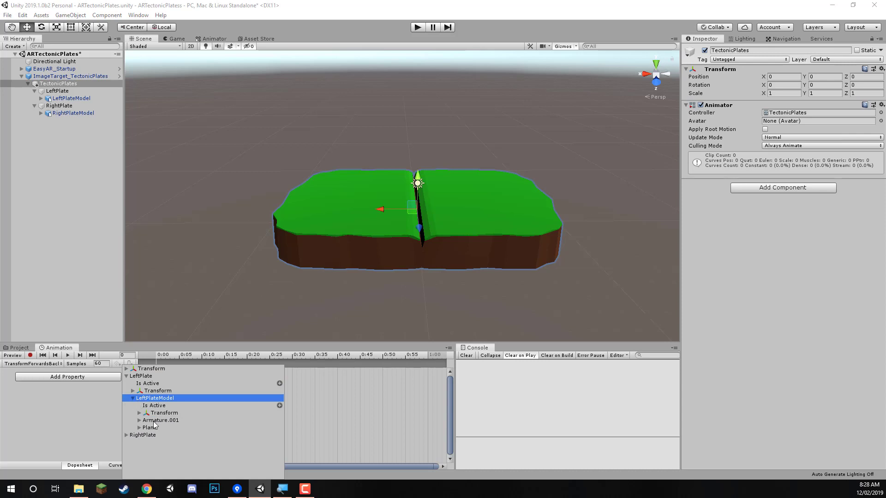
left_click(139, 413)
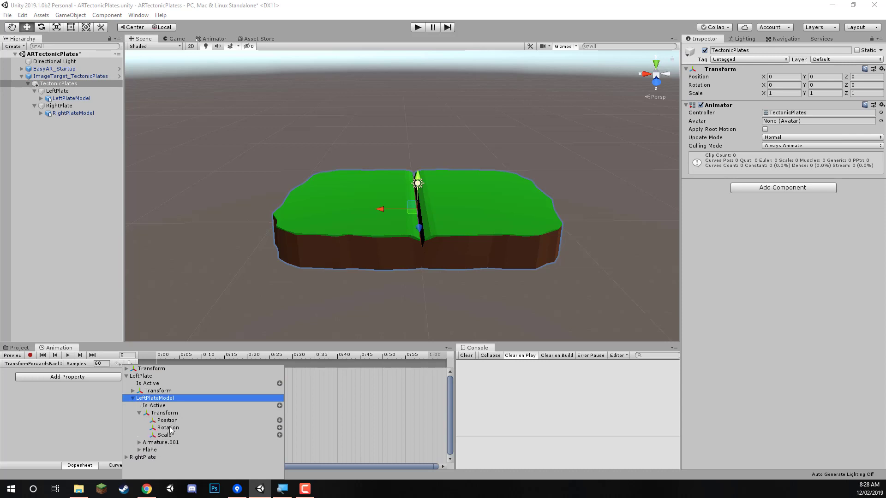
left_click(280, 420)
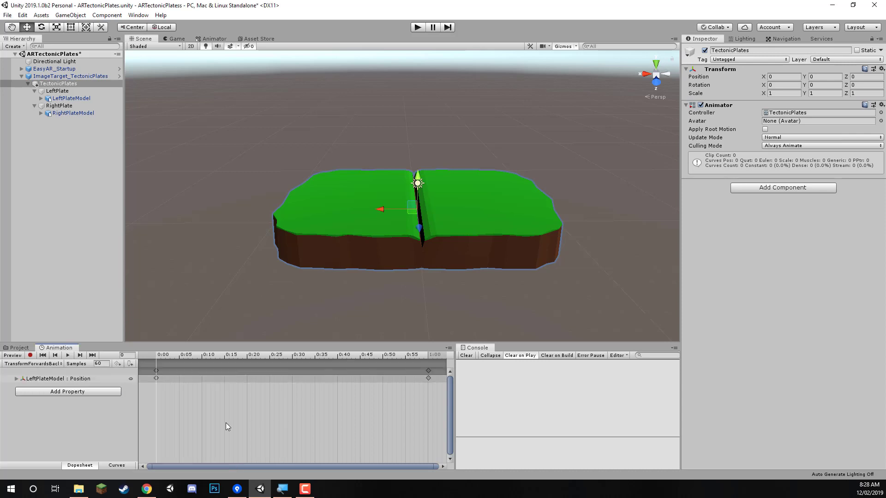
Add RightPlateModel's Transform Position as an animated property in the same clip
left_click(78, 394)
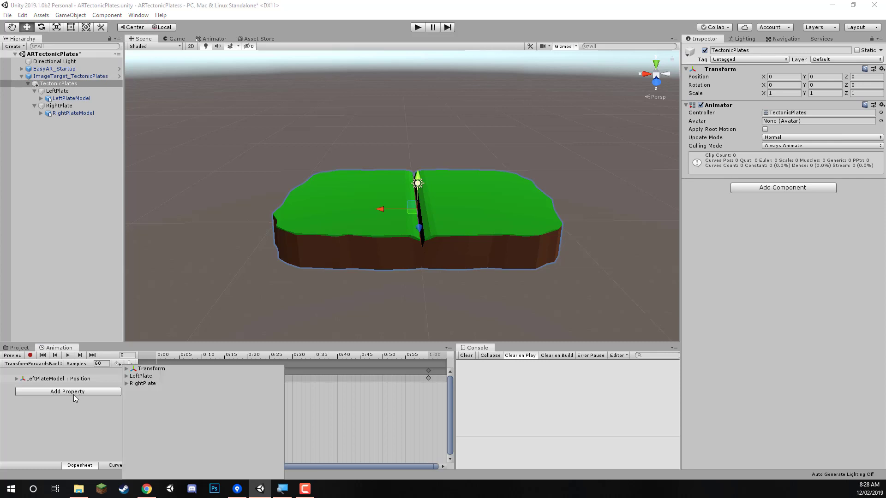
left_click(126, 383)
left_click(133, 406)
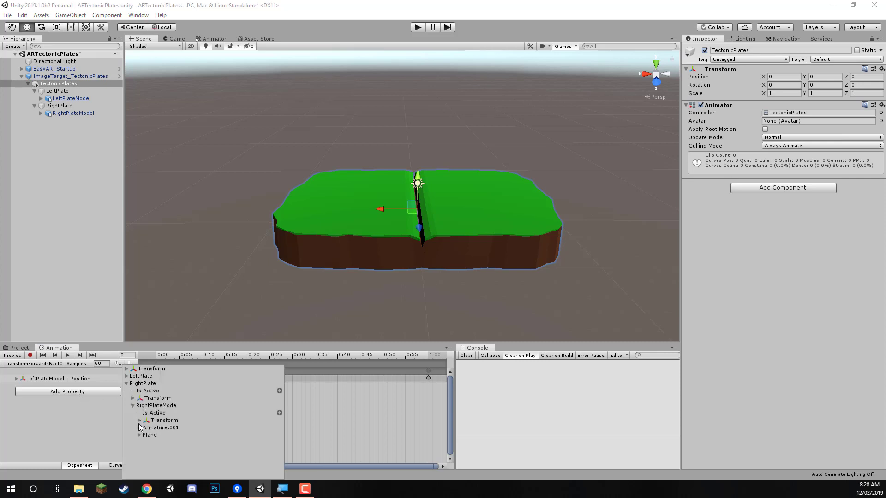
left_click(138, 421)
left_click(279, 428)
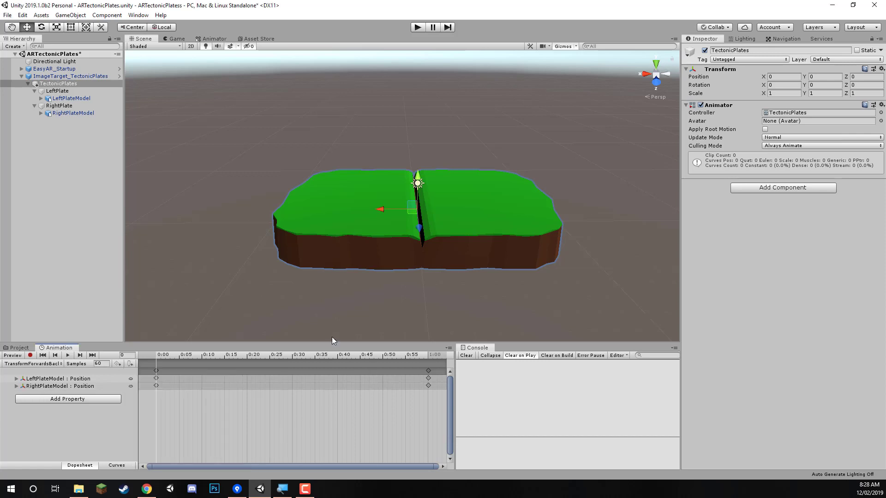
Enlarge the animation timeline area and move both plates' end keyframes to 6:00
left_click_drag(337, 341, 336, 250)
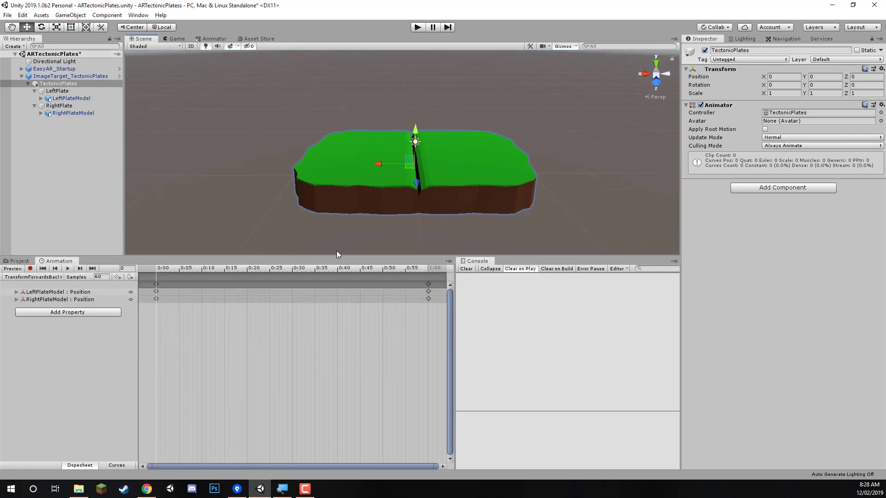
left_click(164, 270)
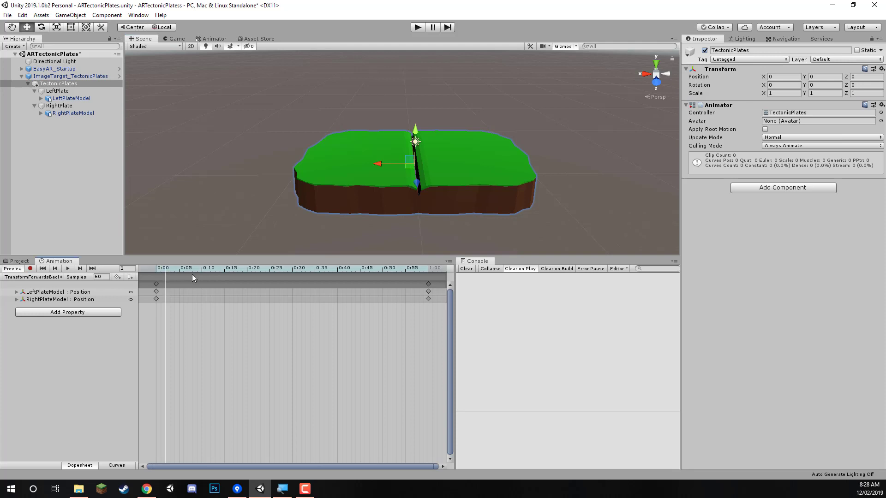
left_click_drag(445, 84, 441, 140, "alt")
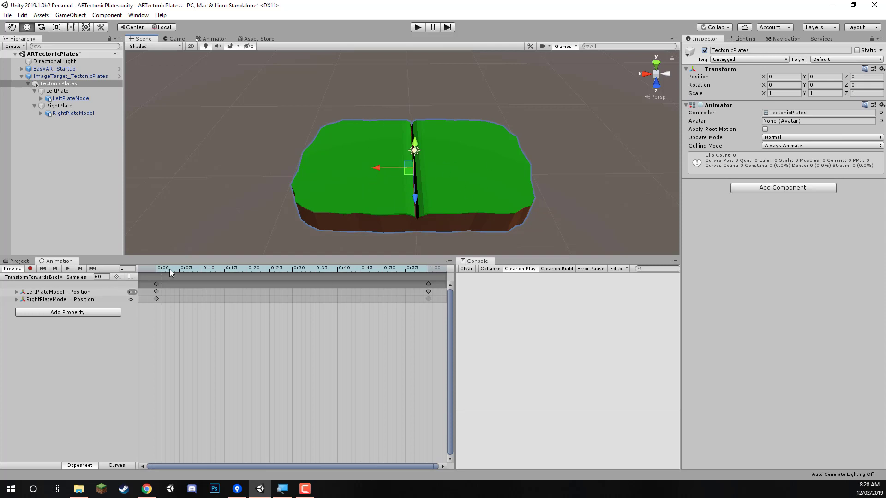
key("comma")
left_click_drag(156, 271, 257, 281)
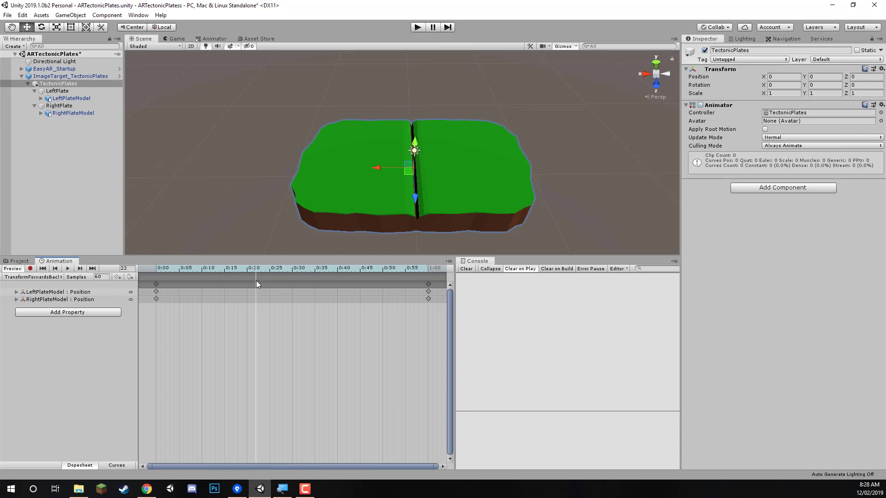
scroll(310, 290, "down", 5)
scroll(262, 303, "down", 4)
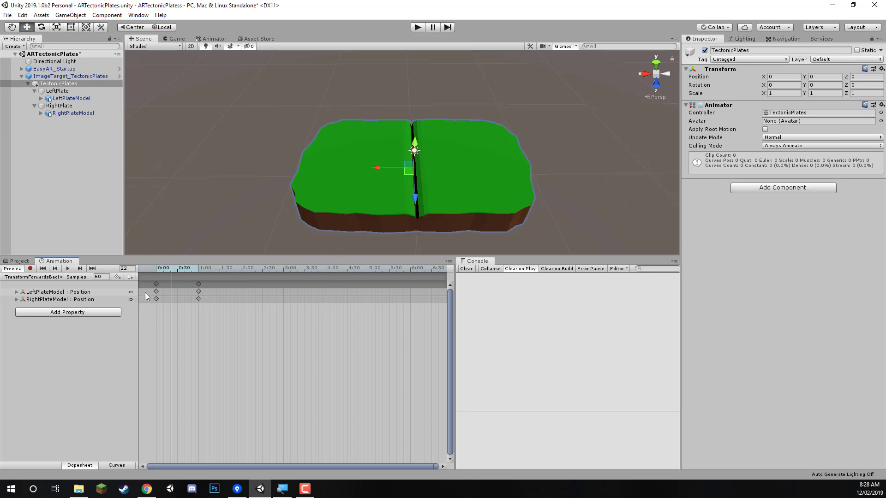
left_click(199, 284)
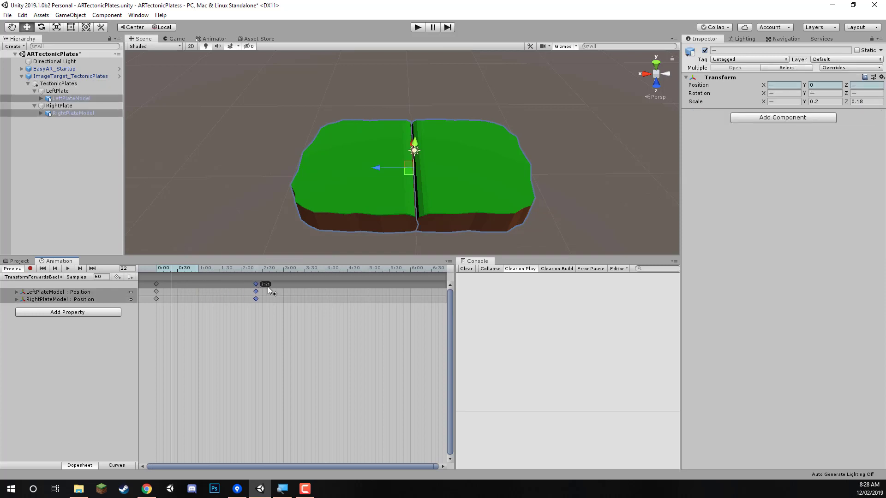
left_click_drag(369, 289, 415, 287)
left_click(207, 300)
Start keyframe recording at 2:00 and set LeftPlateModel's Z position to -0.7
left_click(242, 270)
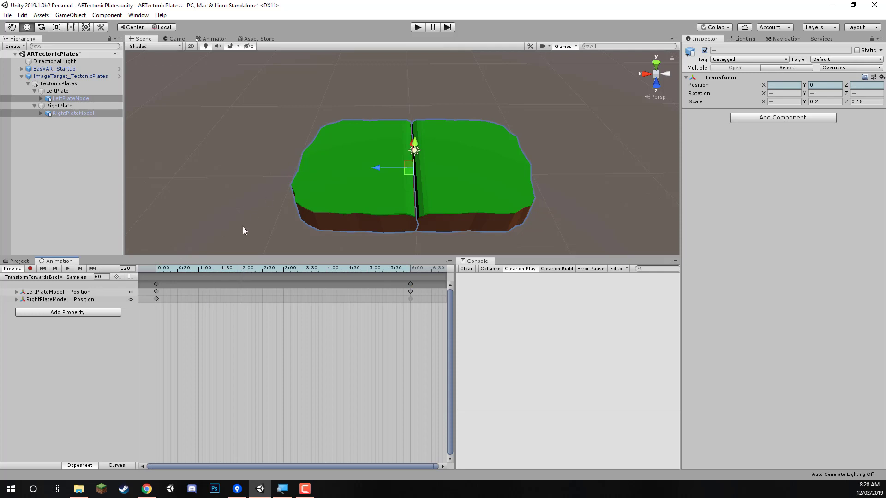
left_click(31, 270)
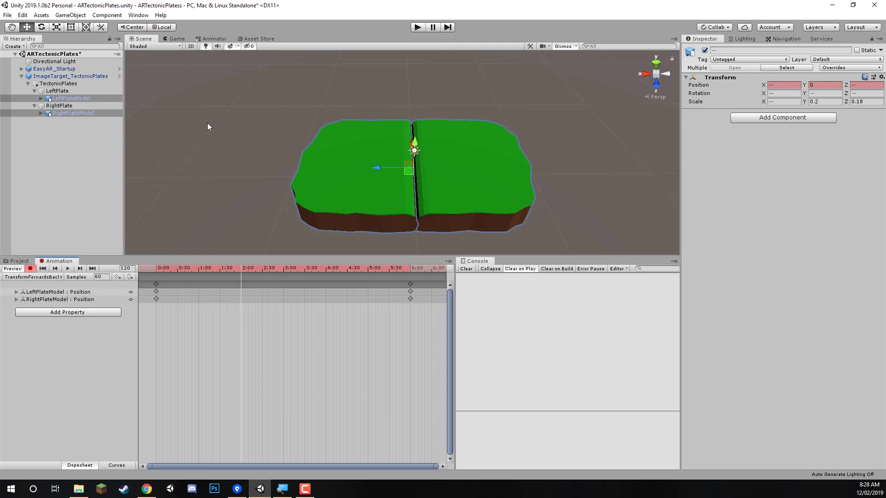
left_click(79, 98)
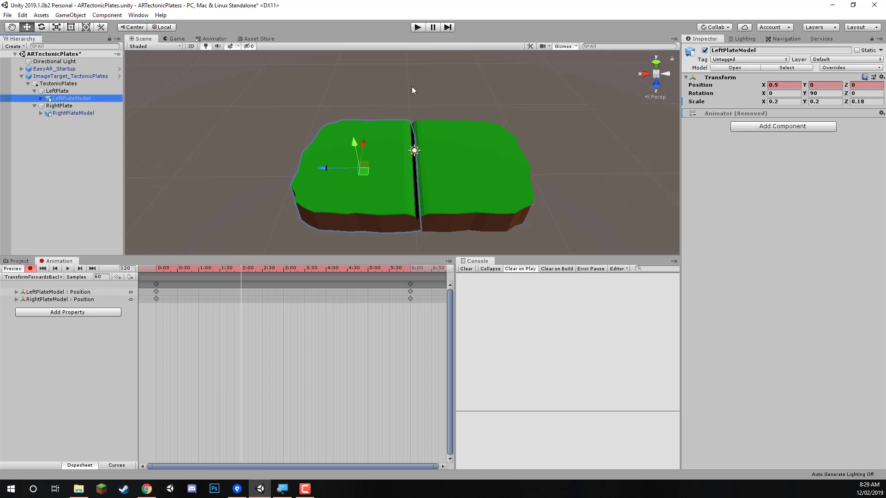
left_click_drag(411, 87, 414, 159, "alt")
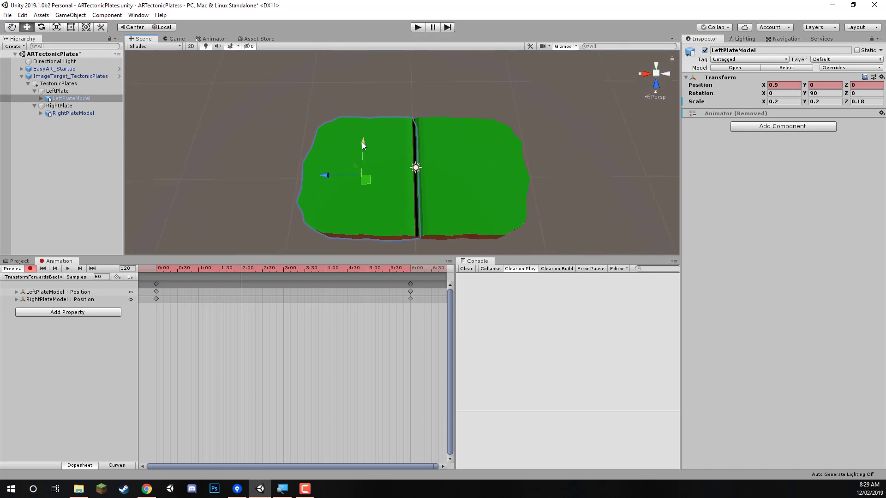
left_click_drag(362, 142, 375, 104)
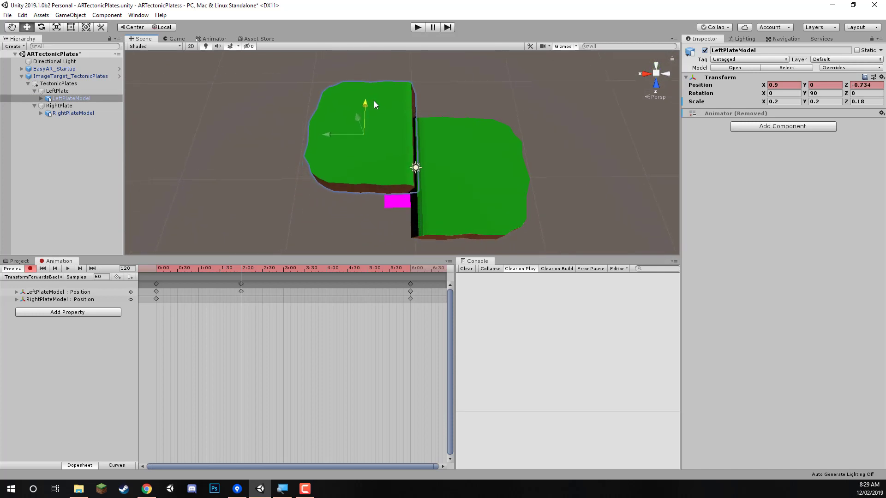
left_click(868, 86)
type("-")
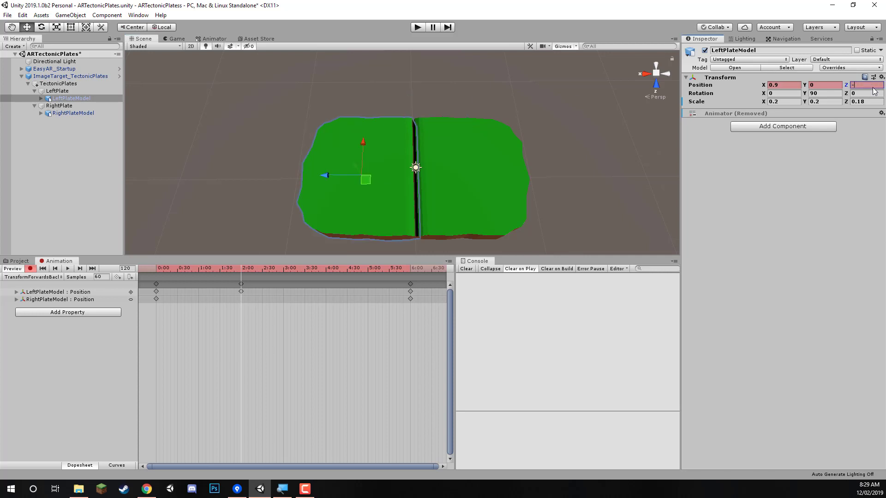
type("0.7")
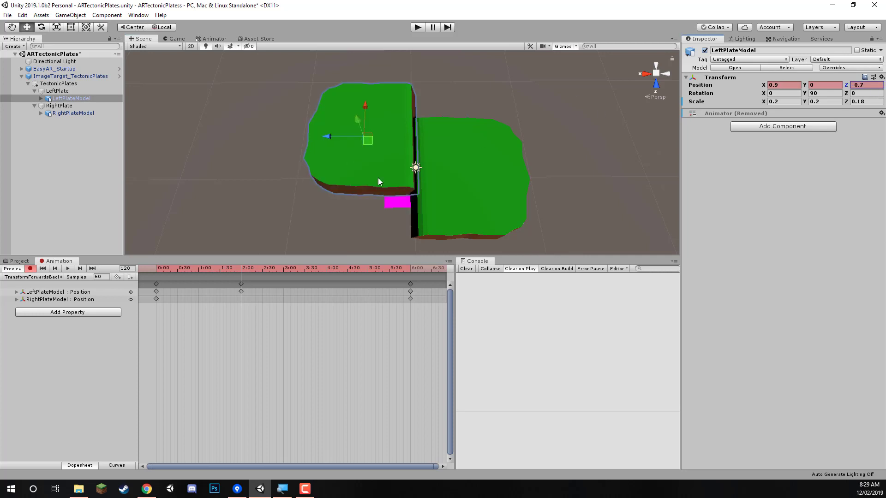
Set RightPlateModel's Z position to 0.5 at the 2:00 mark
left_click(73, 114)
left_click(857, 86)
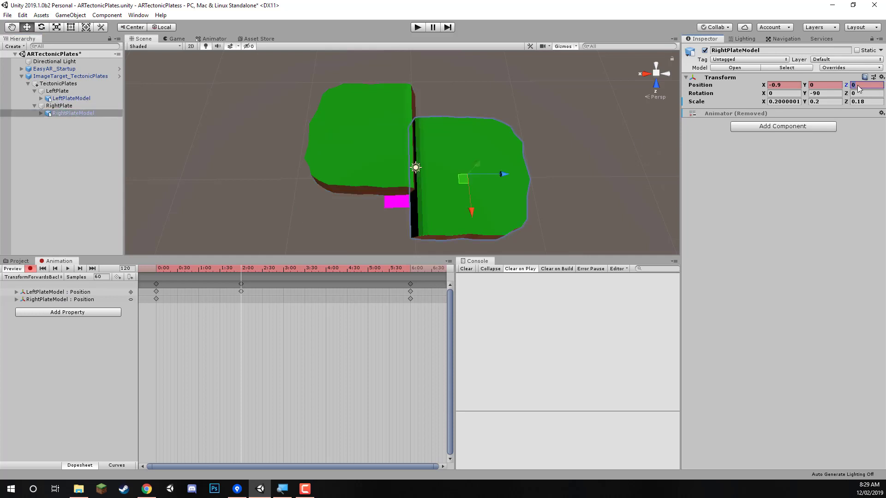
type("0.7")
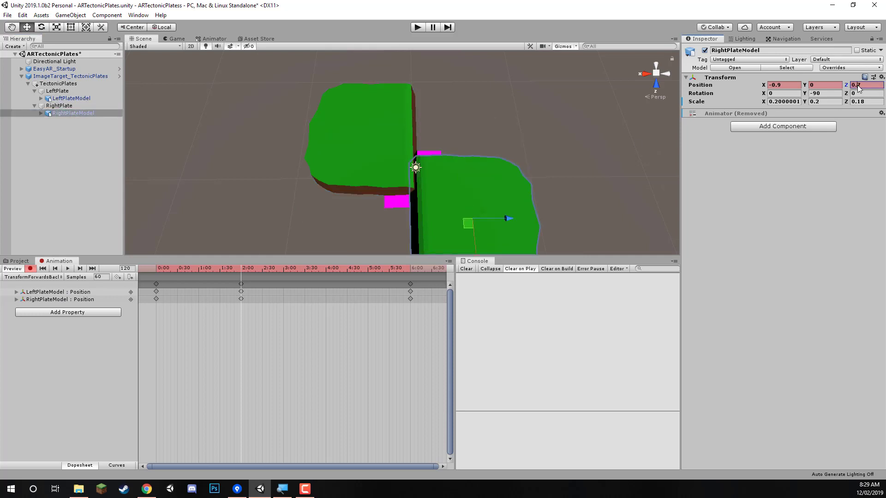
type(".5")
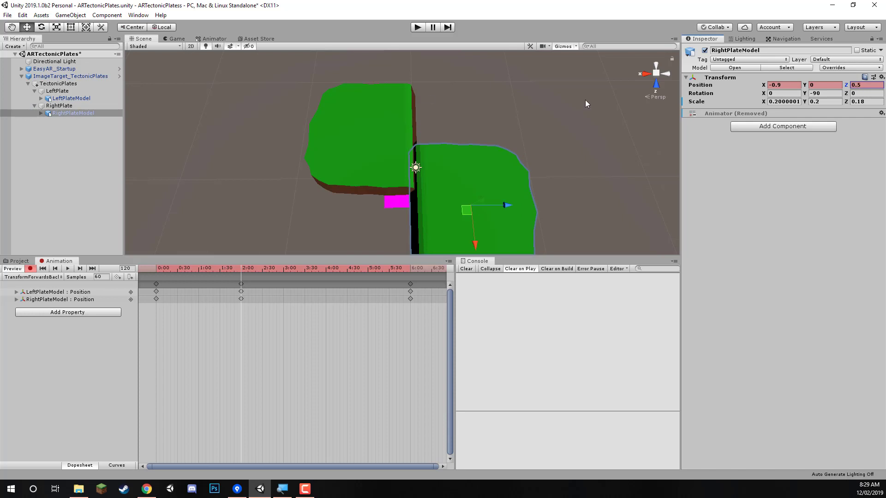
Set LeftPlateModel's Z position to -0.5 in the 2:00 keyframe
left_click(81, 98)
left_click(868, 85)
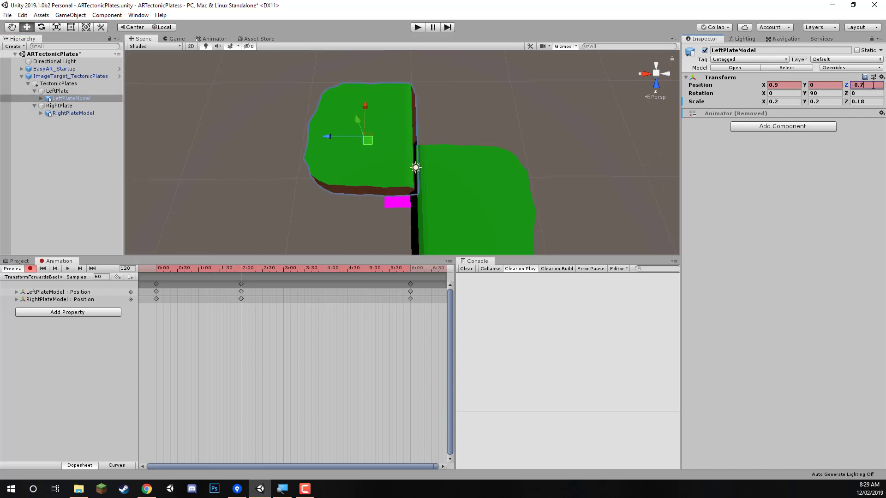
type("-")
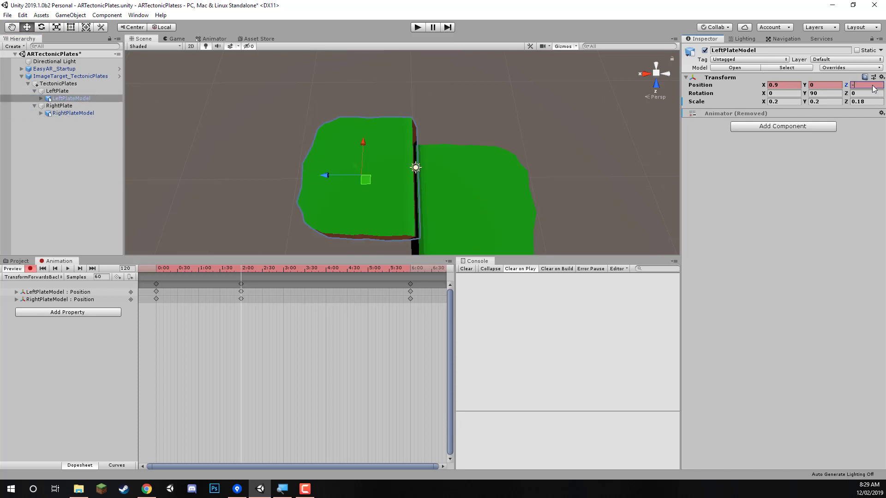
type("0.5")
Scrub the clip between 0:00 and about 2:00 to review the plates sliding past each other
left_click_drag(508, 182, 505, 144, "alt")
left_click_drag(192, 272, 148, 276)
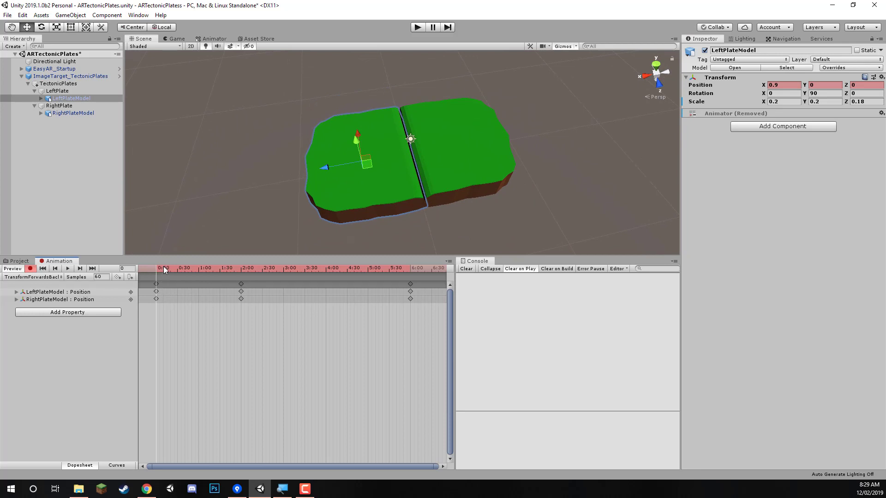
left_click_drag(162, 269, 239, 284)
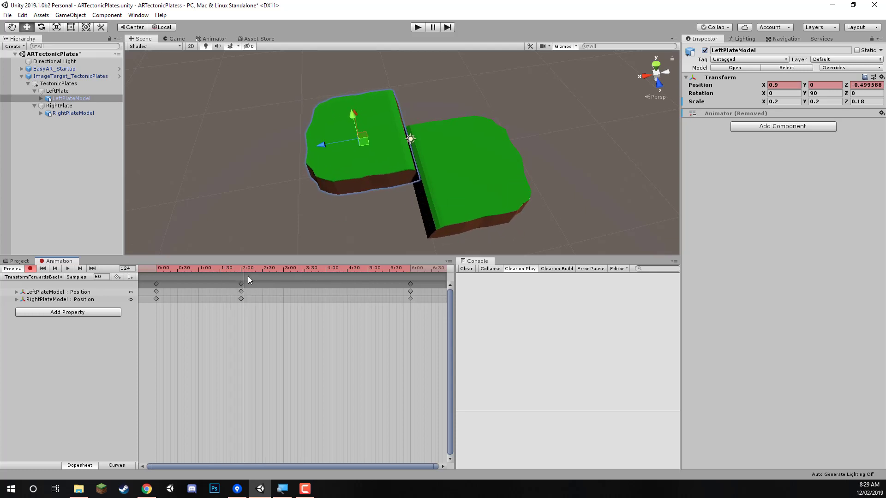
Copy both plates' position keyframes from 2:00 to 4:00 in the TransformForwardsBack clip
left_click(242, 284)
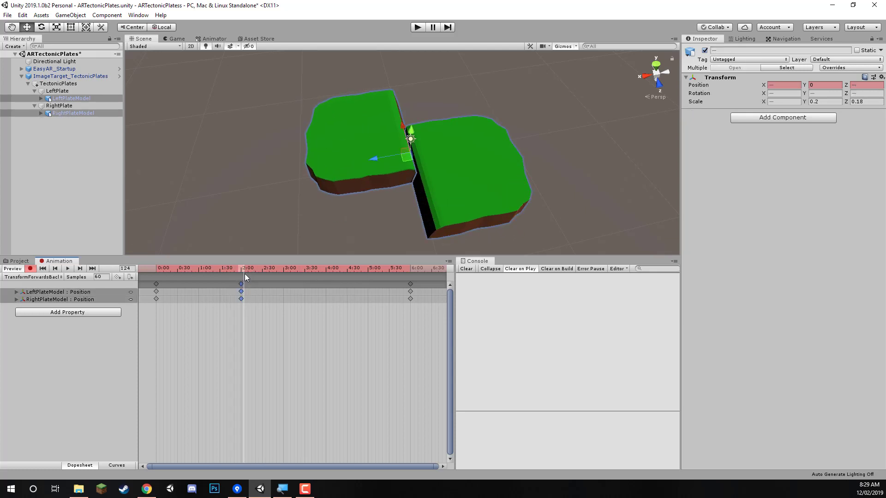
left_click_drag(245, 275, 241, 273)
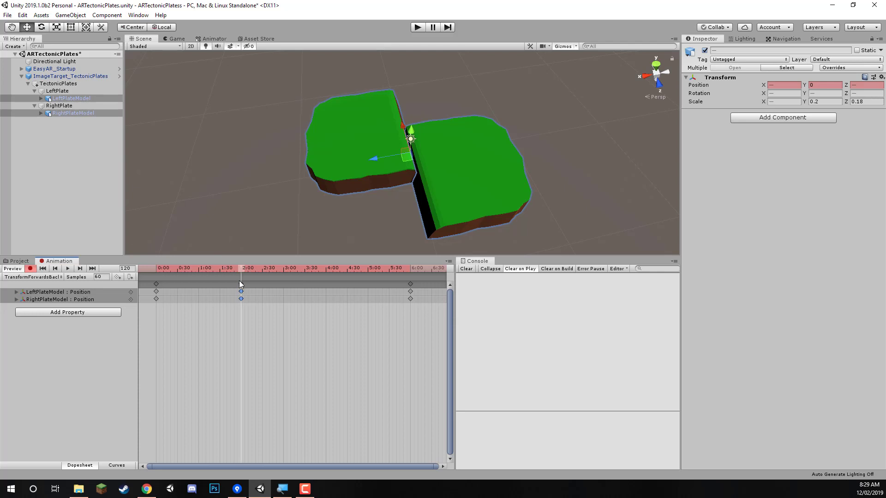
left_click_drag(262, 279, 151, 274)
key("k")
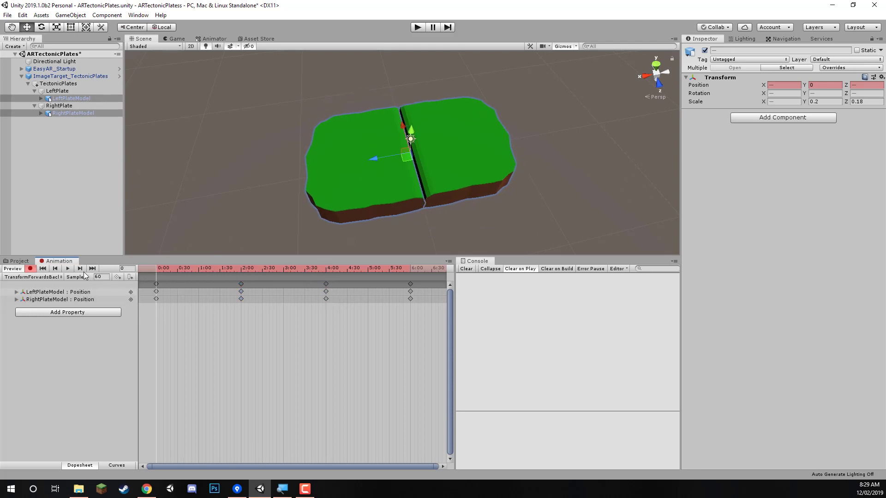
Play the clip and examine the gap between the two plates up close
left_click(70, 268)
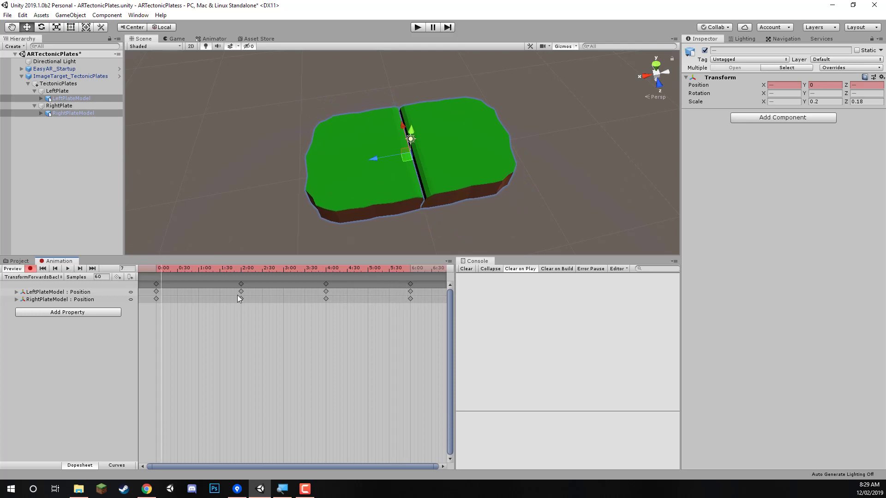
right_click_drag(375, 172, 355, 175)
key("w")
key("s")
key("w")
Set LeftPlateModel's X position to 0.88 at the 0:30 mark
left_click_drag(247, 266, 178, 272)
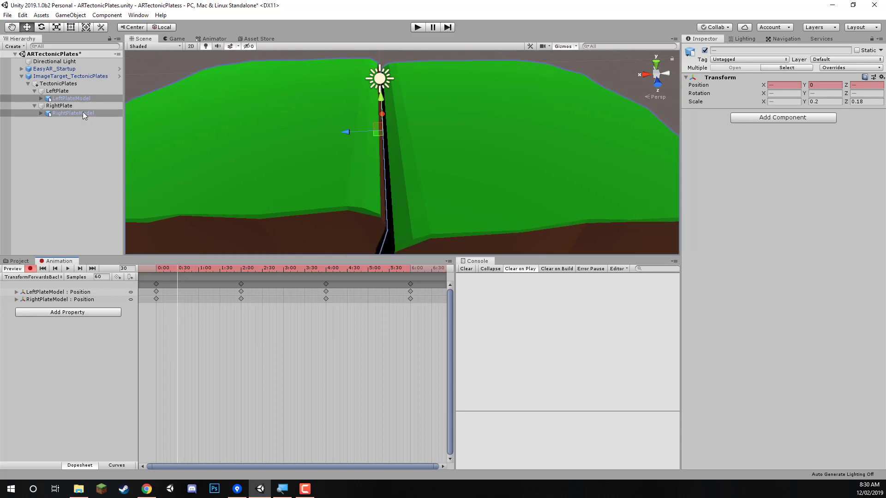
left_click(76, 99)
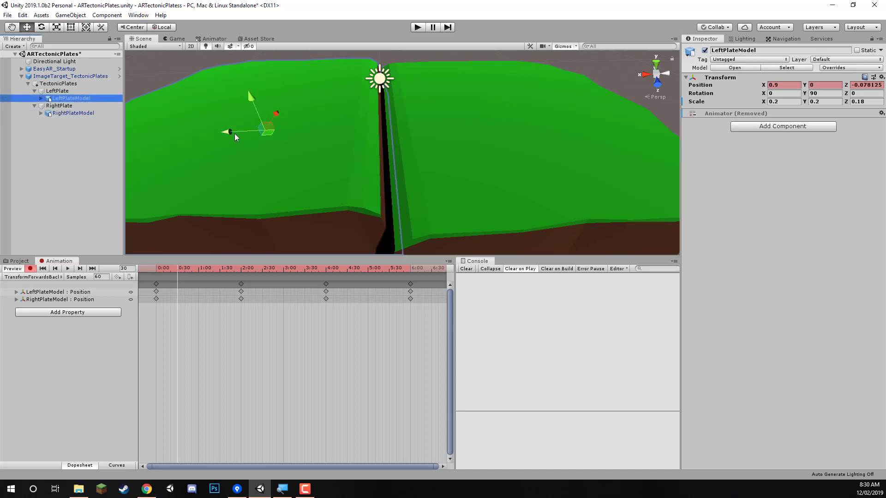
left_click_drag(234, 134, 236, 134)
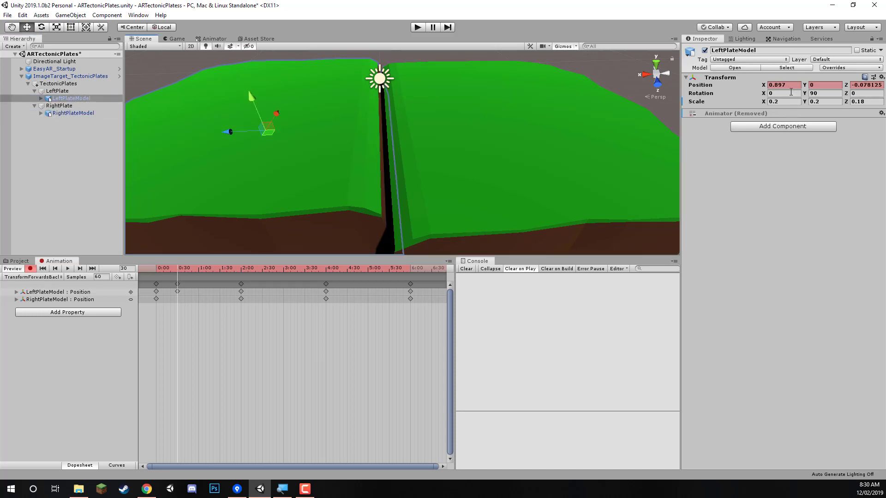
left_click(791, 92)
type(".8")
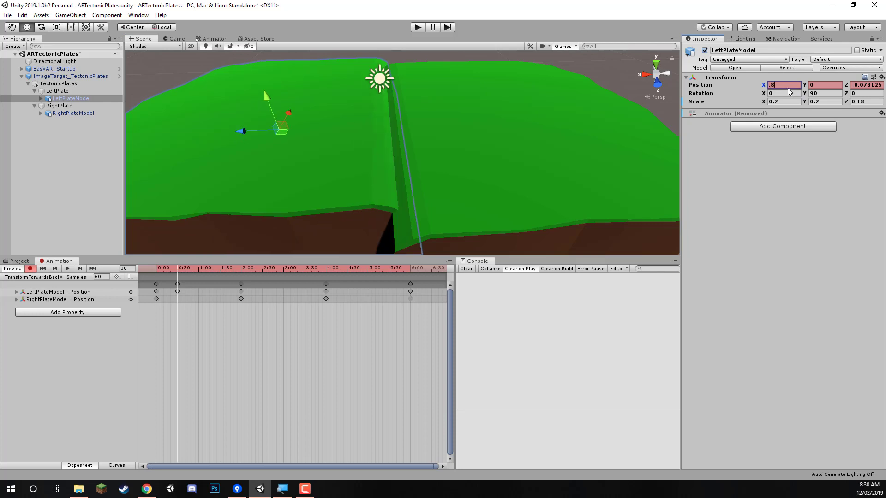
type("5")
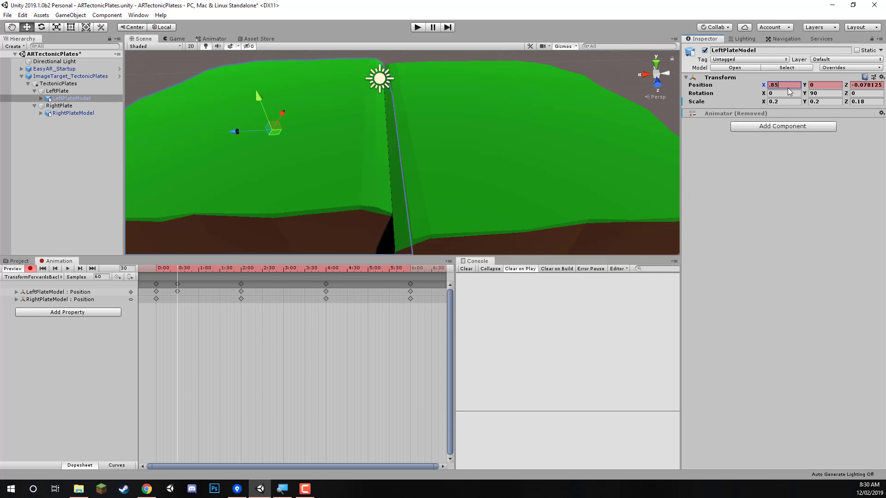
key("BackSpace")
type("8")
left_click(553, 104)
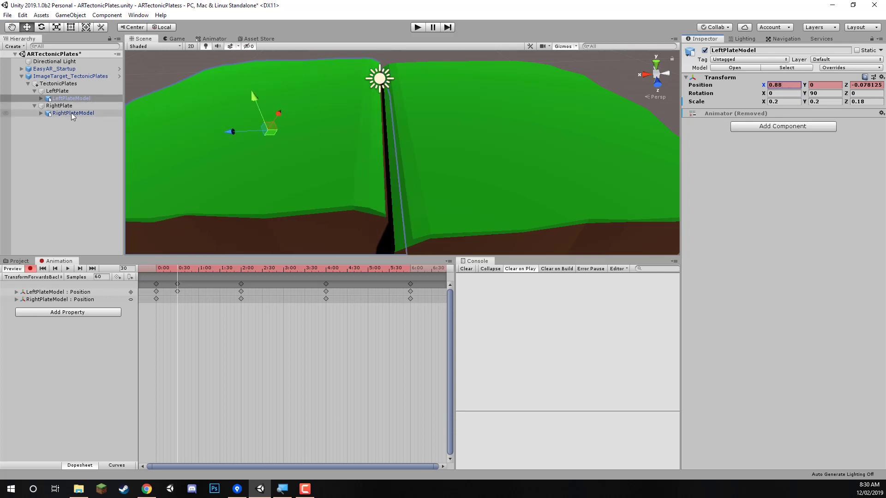
Set RightPlateModel's X position to -0.88 at 0:30 and play the clip to check the gap
left_click(770, 83)
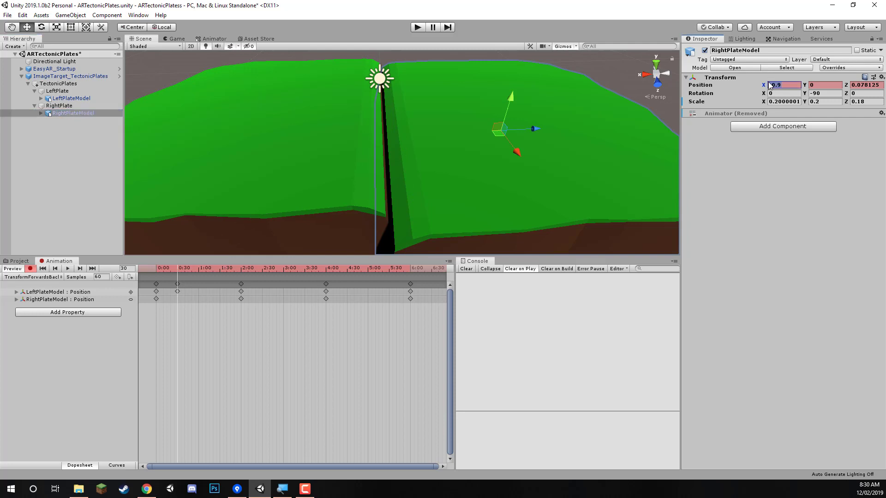
type("-.88")
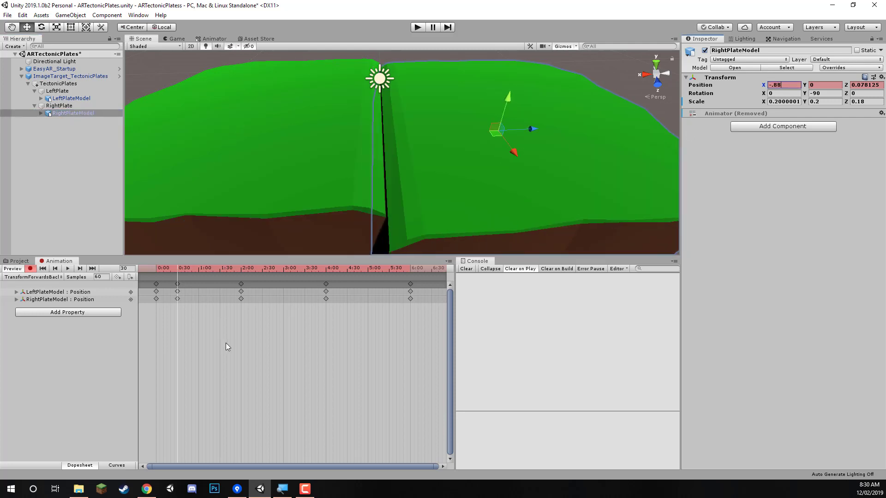
left_click(142, 270)
key("space")
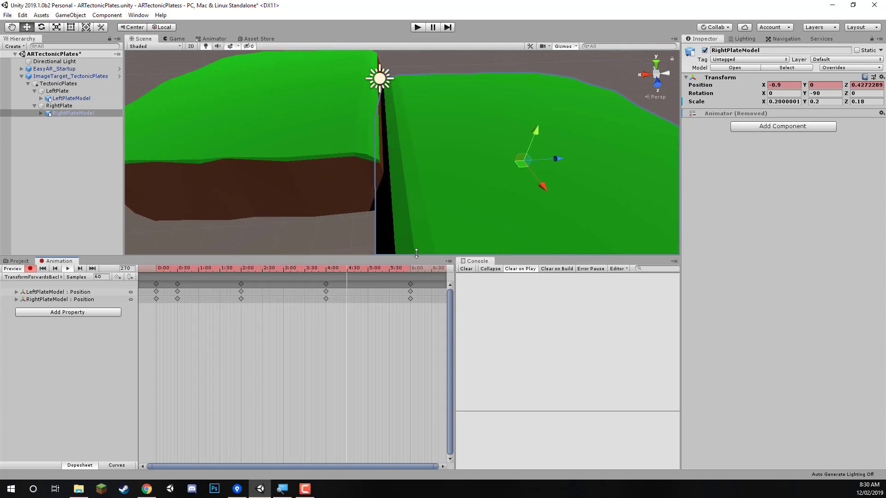
Return to the 0:30 keyframes and expand the Position properties of both plates
left_click_drag(292, 267, 181, 302)
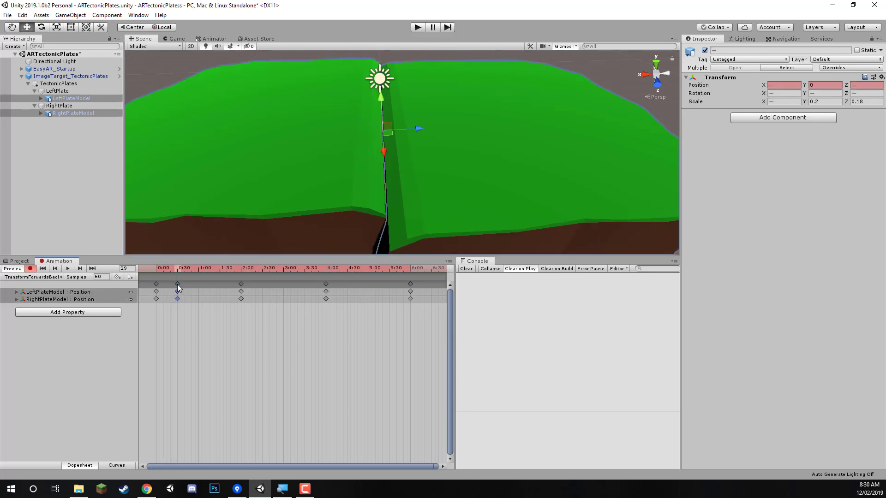
left_click(179, 271)
left_click(178, 269)
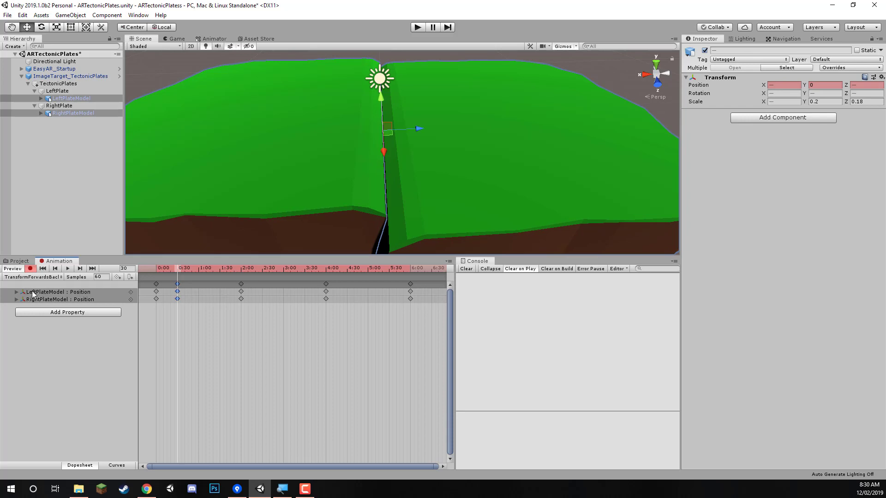
left_click(15, 300)
left_click(16, 292)
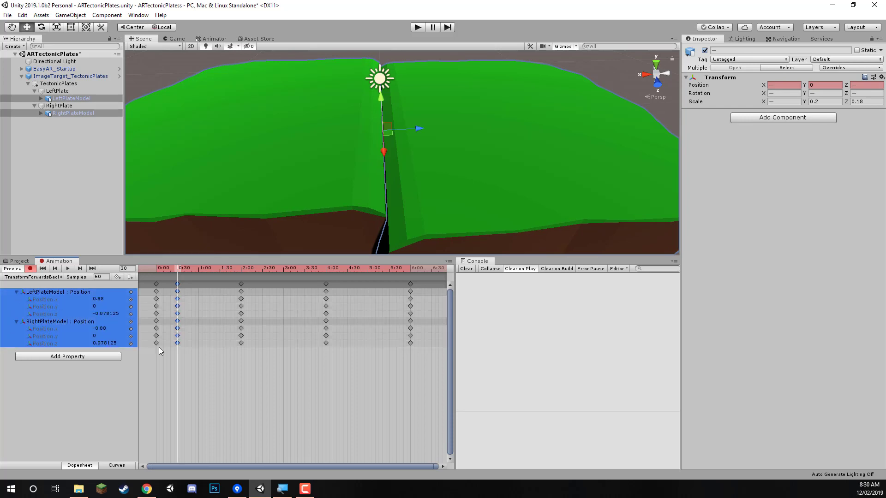
left_click(209, 348)
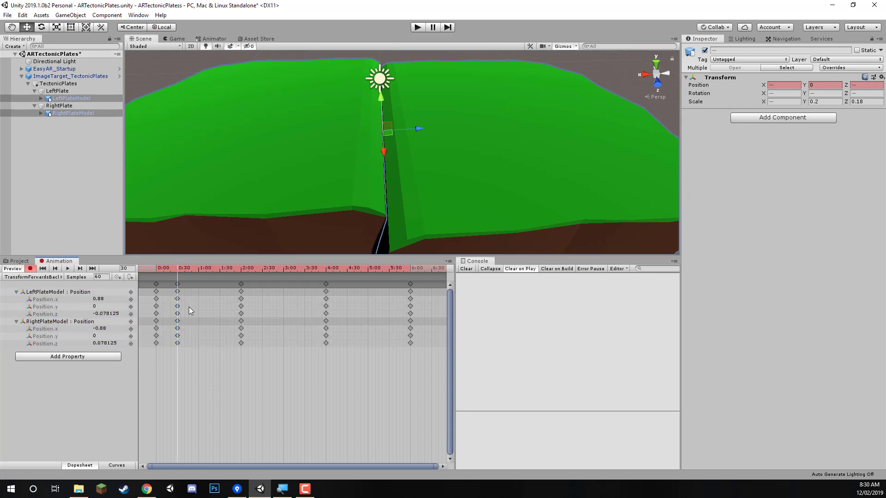
Set the X positions in the 2:00 keyframe to 0.88 for LeftPlateModel and -0.88 for RightPlateModel
left_click_drag(180, 268, 242, 270)
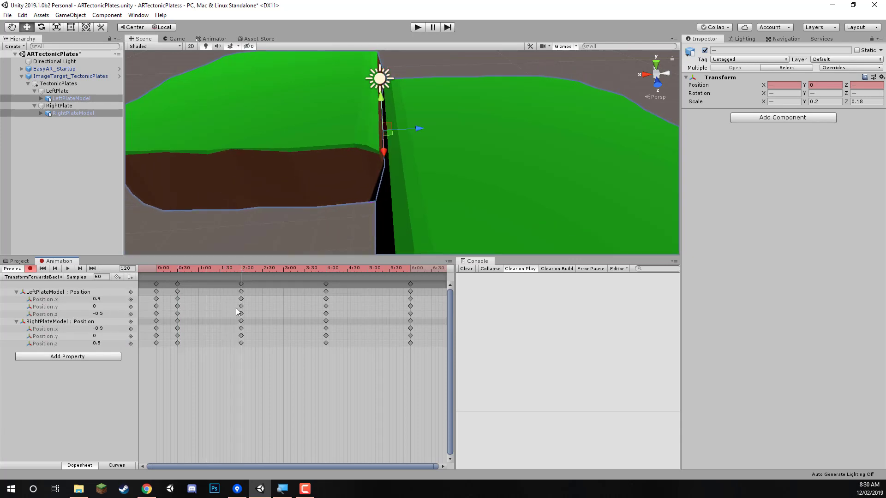
left_click(110, 300)
type("0.88")
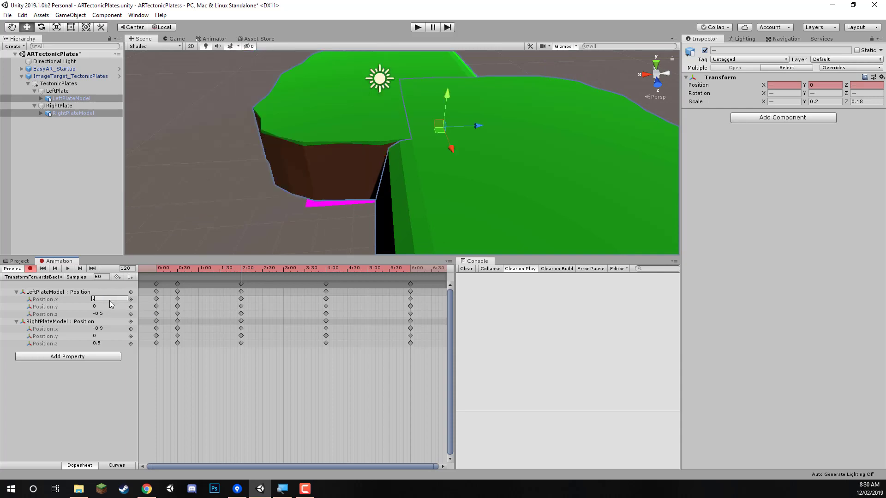
left_click(109, 329)
type("-0.88")
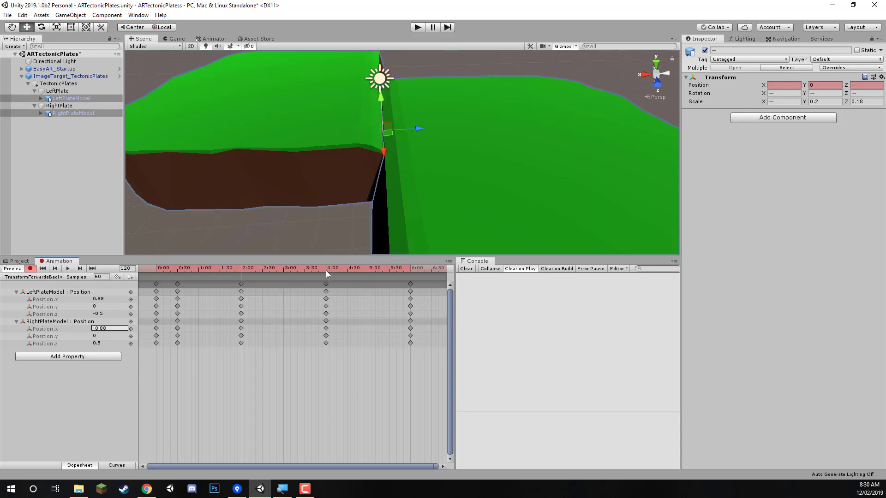
Copy the 2:00 keyframes of both plates over the ones at 4:00
left_click_drag(326, 270, 239, 279)
left_click(240, 284)
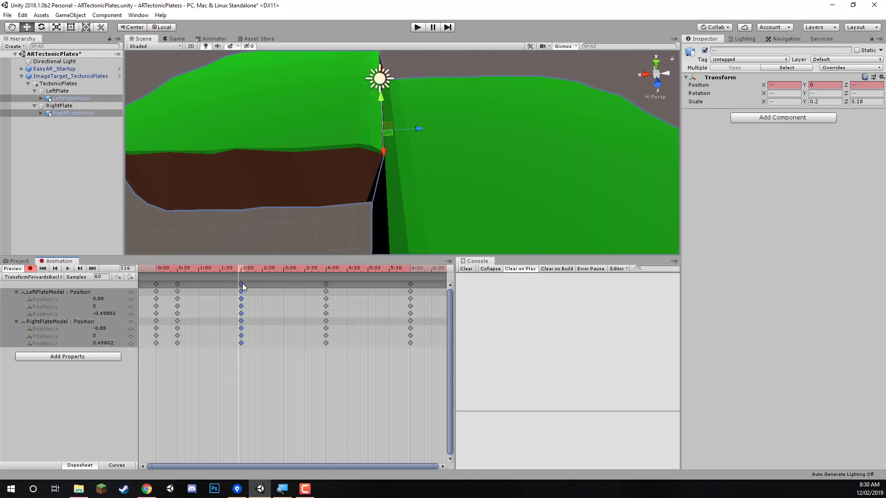
left_click_drag(323, 268, 326, 269)
left_click(336, 294)
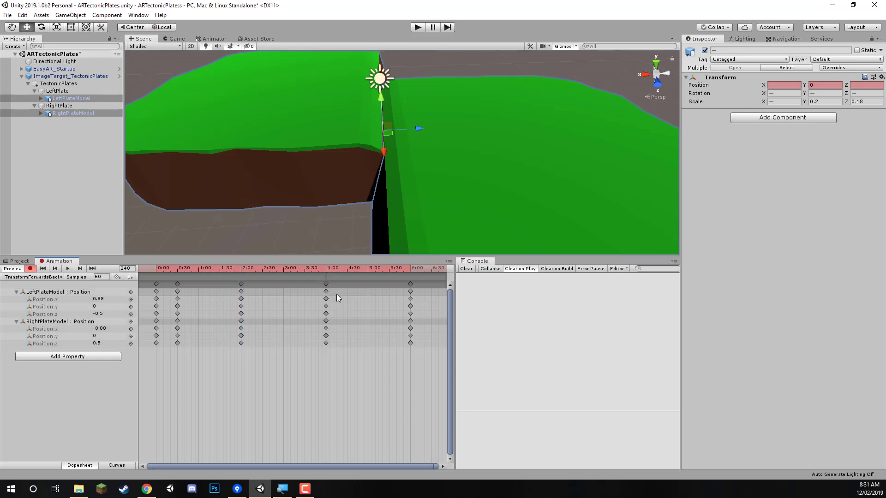
Copy the 0:30 keyframes of both plates to 5:29, just before the final keyframe
left_click(411, 268)
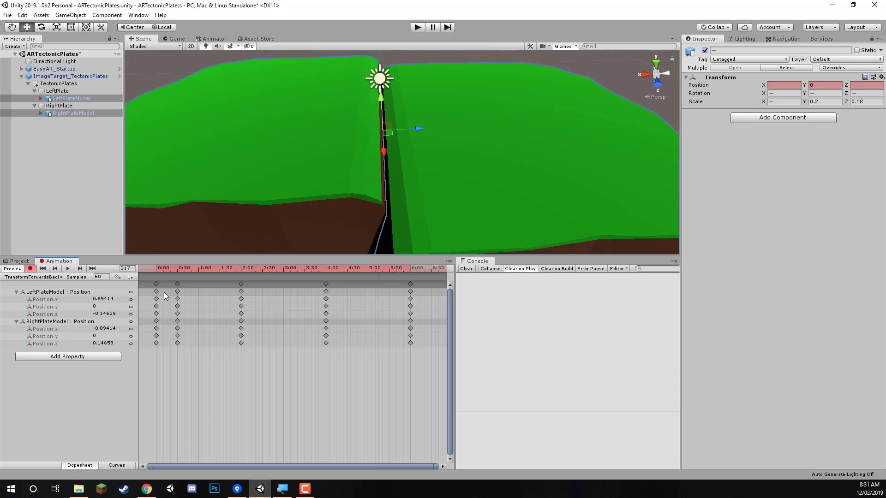
left_click(177, 284)
left_click(179, 270)
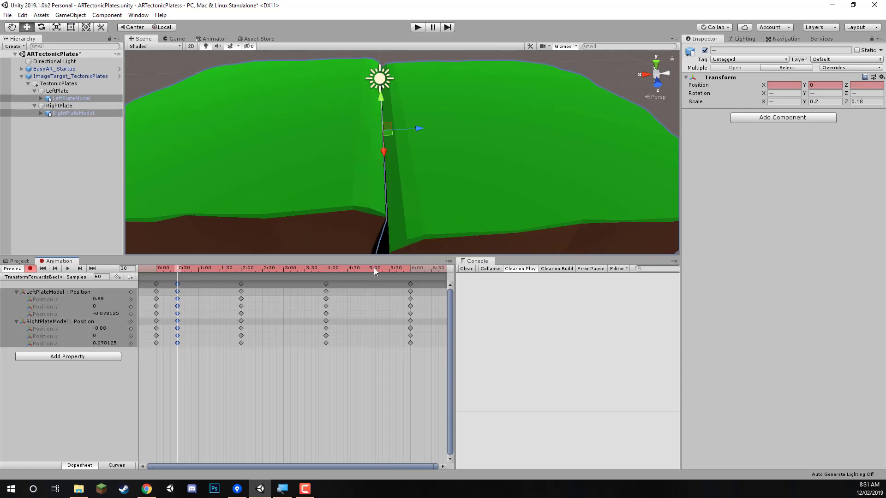
left_click(387, 267)
key("ctrl+v")
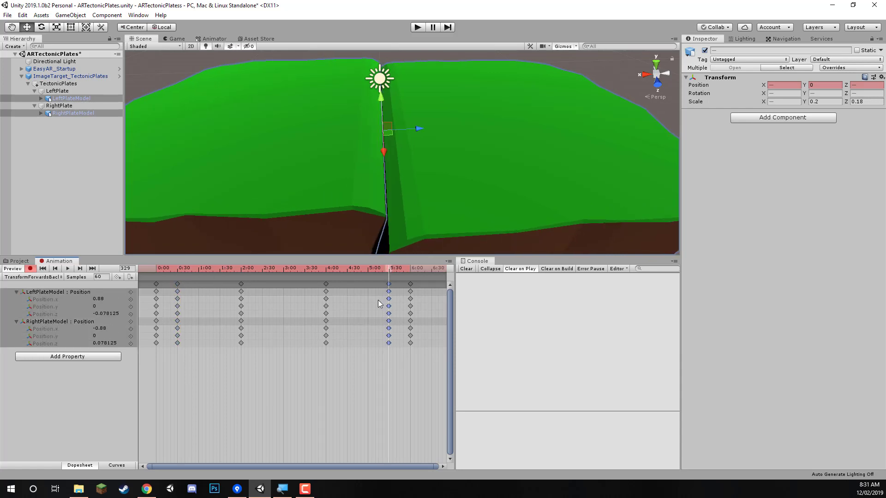
Play the TransformForwardsBack clip and review the full plate movement from farther away
left_click(68, 269)
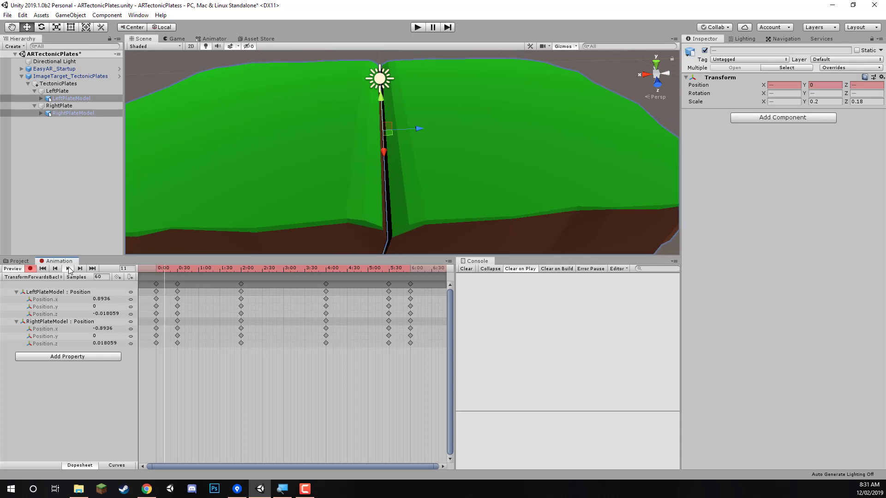
scroll(238, 176, "down", 5)
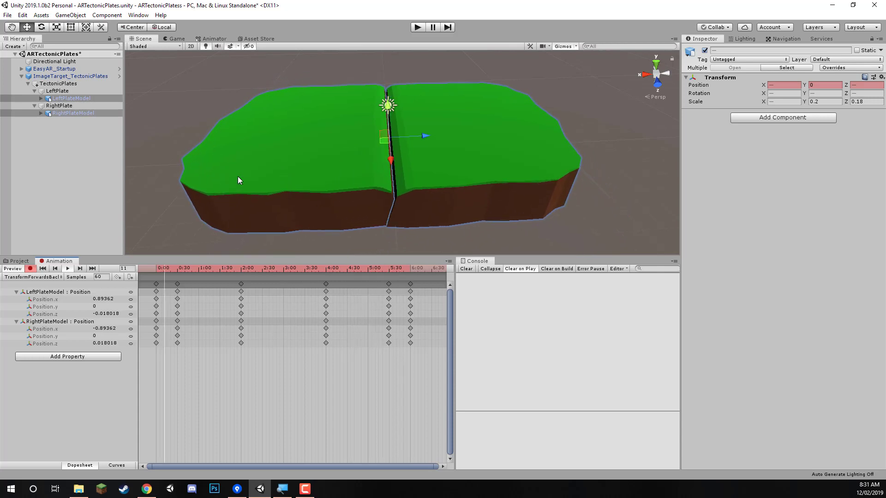
left_click(68, 268)
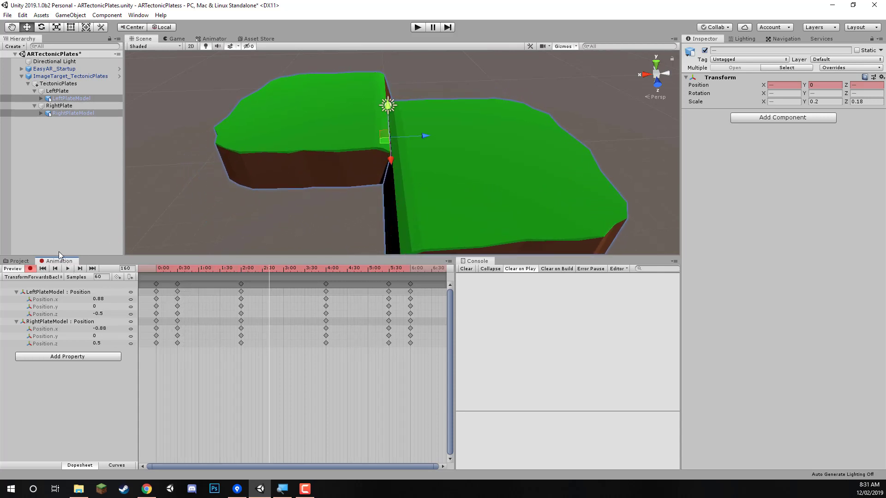
Copy all keyframes of the TransformForwardsBack clip into the TransformBackForwards clip
left_click(45, 278)
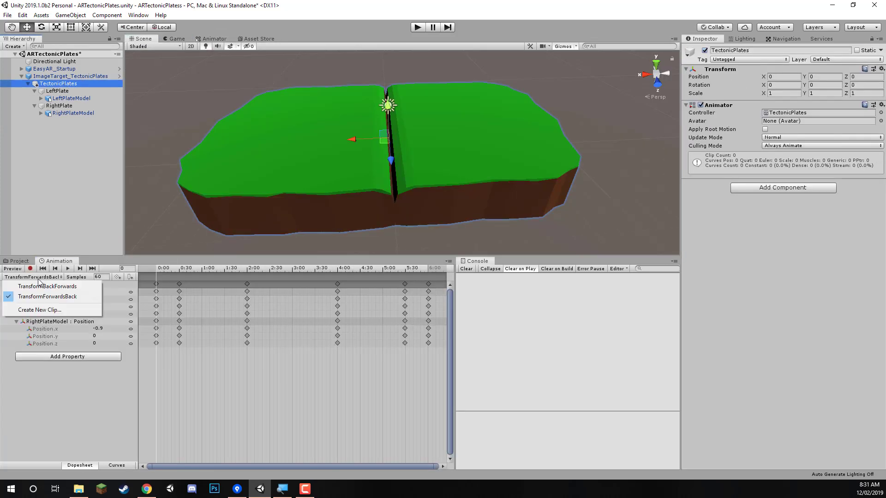
left_click(47, 285)
scroll(235, 312, "down", 3)
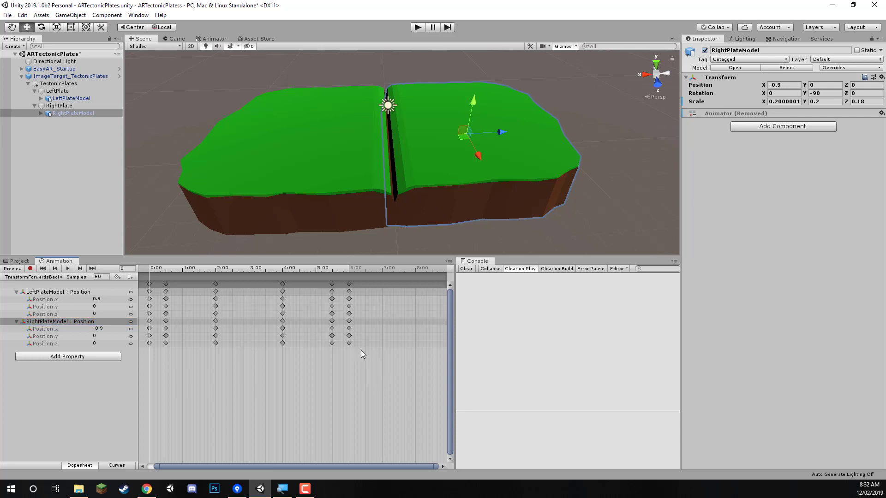
left_click_drag(379, 363, 144, 280)
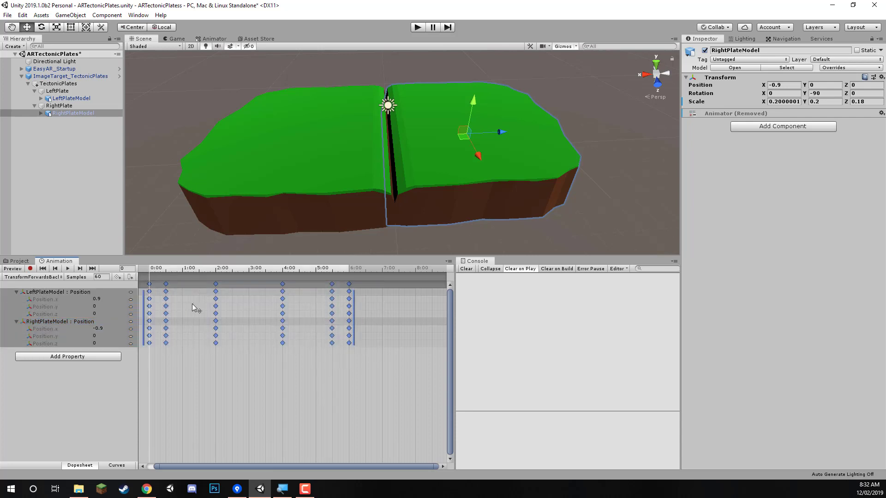
left_click(34, 279)
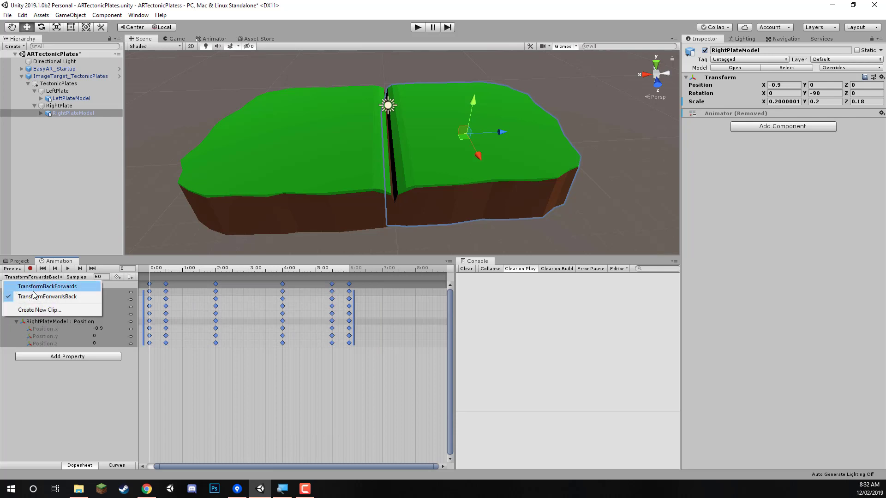
left_click(44, 291)
key("ctrl+v")
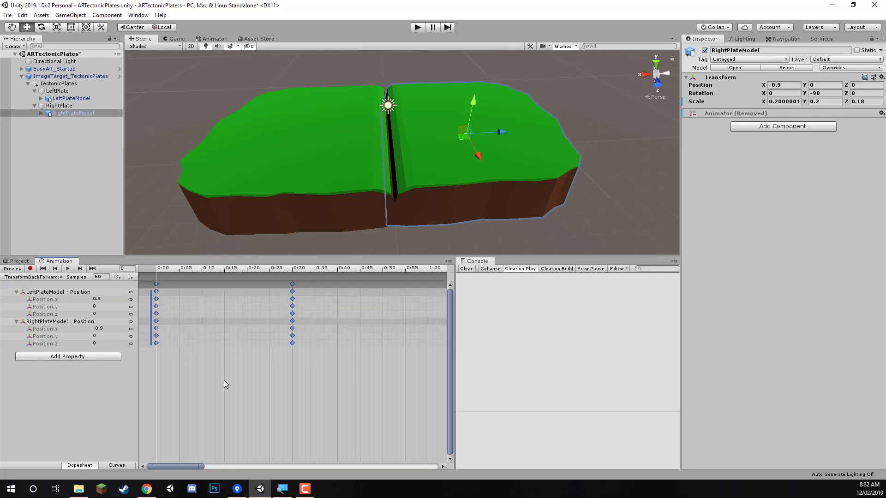
Reverse both plates' Z signs at 0:30, and set Z at 2:00 to 0.5 for LeftPlateModel and -0.5 for RightPlateModel
key("f")
scroll(221, 360, "down", 10)
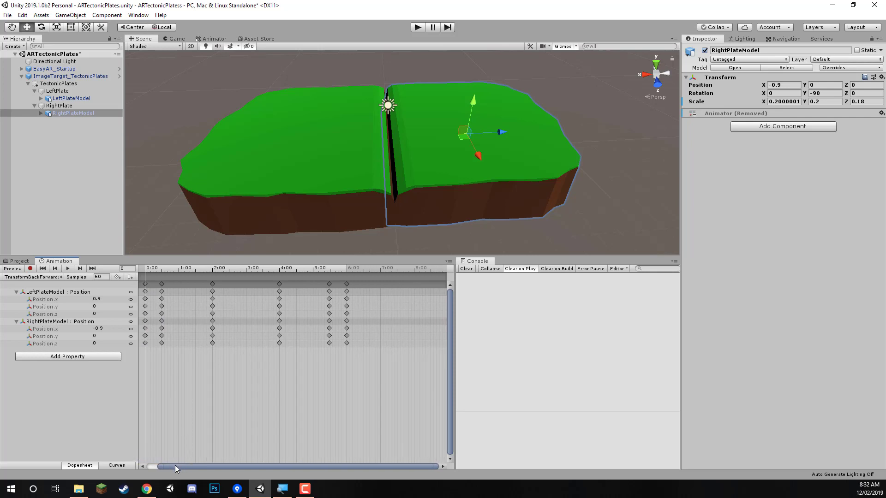
left_click_drag(176, 465, 164, 465)
mouse_move(164, 268)
left_mouse_down()
mouse_move(223, 277)
mouse_move(174, 272)
left_mouse_up()
left_click(111, 299)
left_click(110, 314)
type("0.5")
left_click(110, 342)
type("-0.5")
Set the Z positions at 4:00 to 0.5 for LeftPlateModel and -0.5 for RightPlateModel
left_click(290, 276)
left_click(110, 314)
type("0.5")
left_click(109, 343)
type("-0.5")
left_click(106, 314)
type("-")
Reverse the Z signs at 5:29, giving 0.078125 for LeftPlateModel and -0.078125 for RightPlateModel
left_click(341, 277)
left_click(107, 314)
key("Left")
key("Delete")
left_click(107, 344)
key("Left")
type("-")
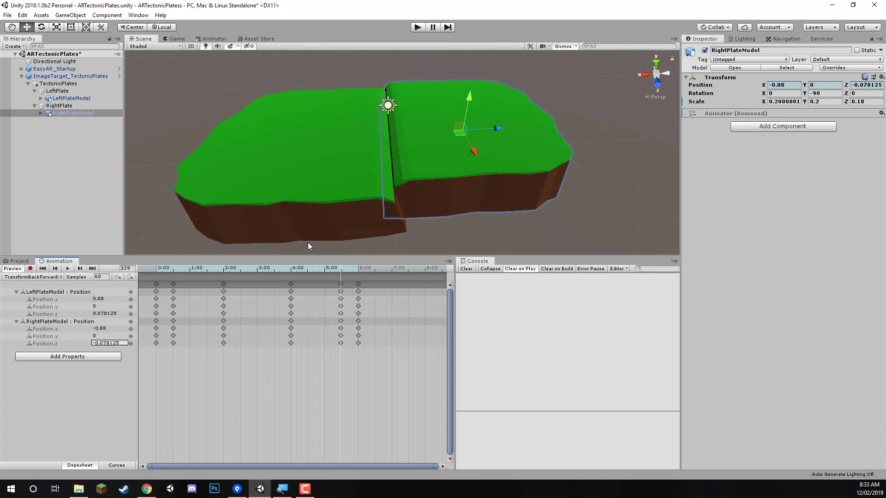
Play the TransformBackForwards clip to check the reversed movement and save the scene
left_click(68, 269)
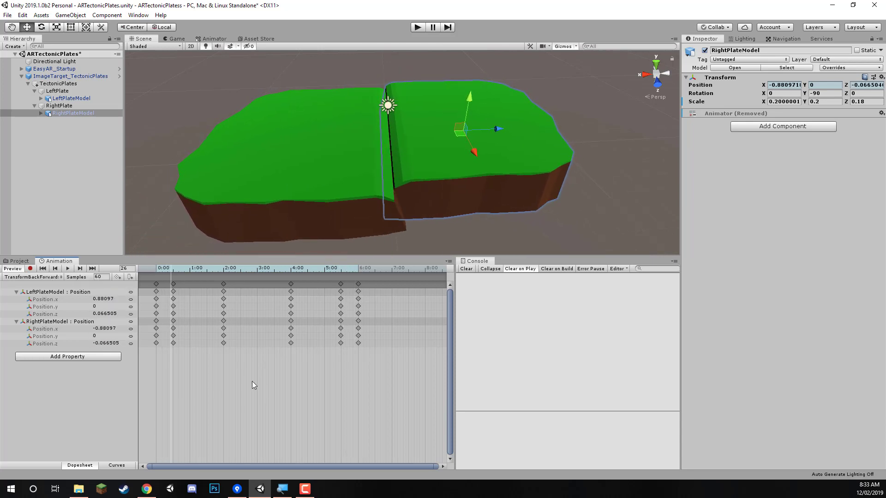
key("ctrl+s")
Show the project's Animations folder and enlarge the Scene view of the plates
left_click(19, 261)
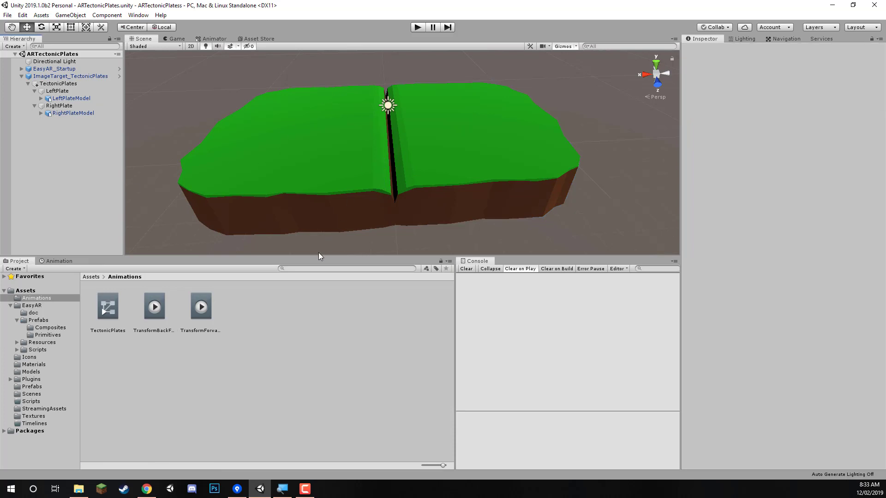
left_click_drag(318, 255, 323, 314)
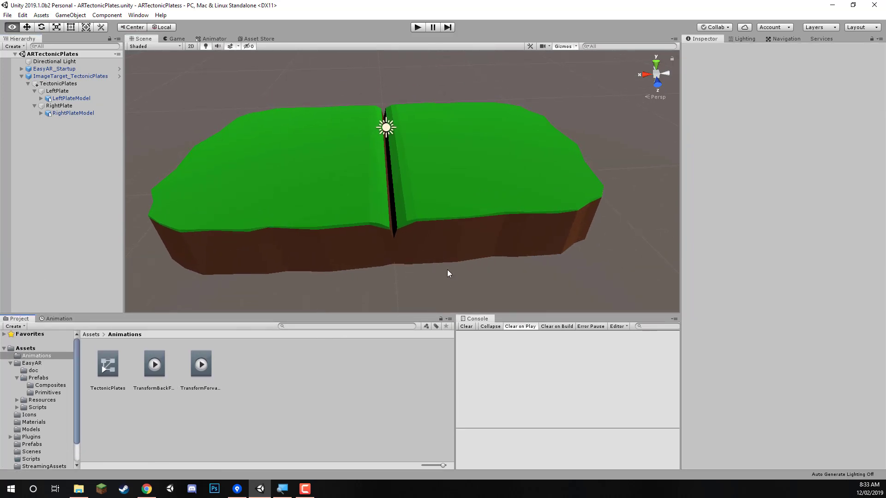
mouse_move(447, 270)
left_mouse_down("alt")
mouse_move(435, 263)
mouse_move(441, 267)
left_mouse_up("alt")
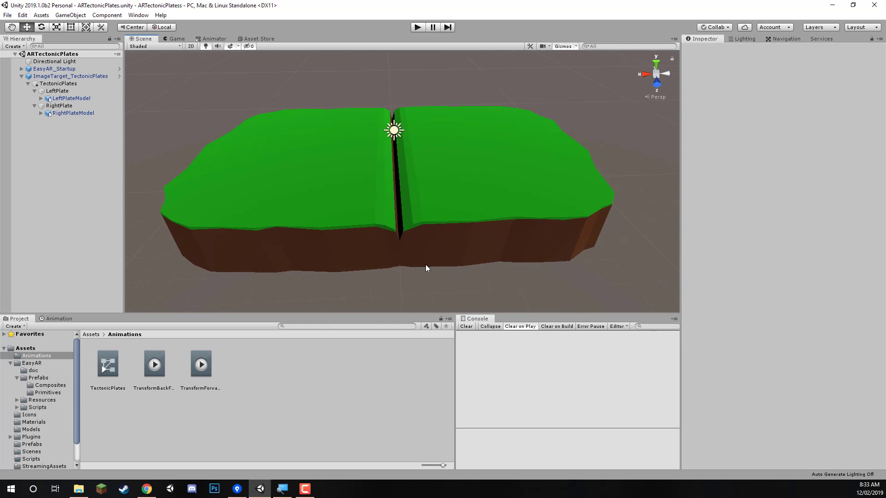